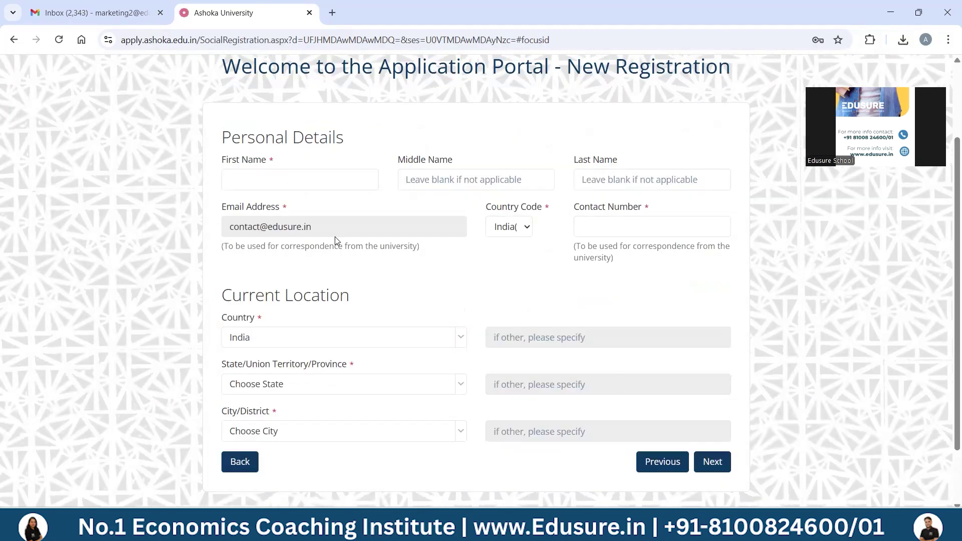
- Enter the applicant's first name and contact number in the registration form
{"action": "type", "text": "Marketing"}
{"action": "key", "text": "Tab"}
{"action": "key", "text": "Tab"}
{"action": "key", "text": "Tab"}
{"action": "key", "text": "Tab"}
{"action": "key", "text": "Tab"}
{"action": "key", "text": "Tab"}
{"action": "key", "text": "Tab"}
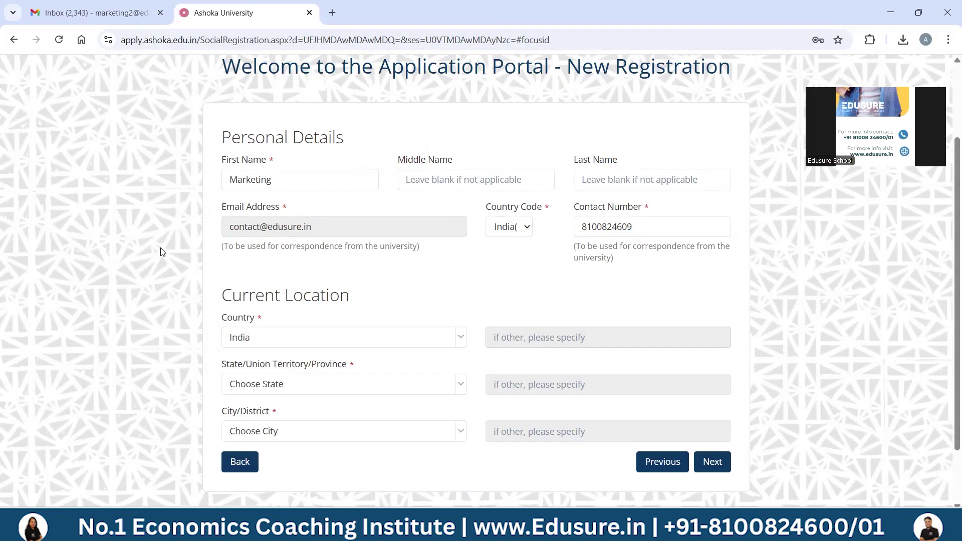
- Set the current-location state to Lakshadweep and proceed to undergraduate institution details
{"action": "left_click", "coordinate": [269, 388]}
{"action": "type", "text": "we"}
{"action": "key", "text": "Return"}
{"action": "left_click", "coordinate": [267, 388]}
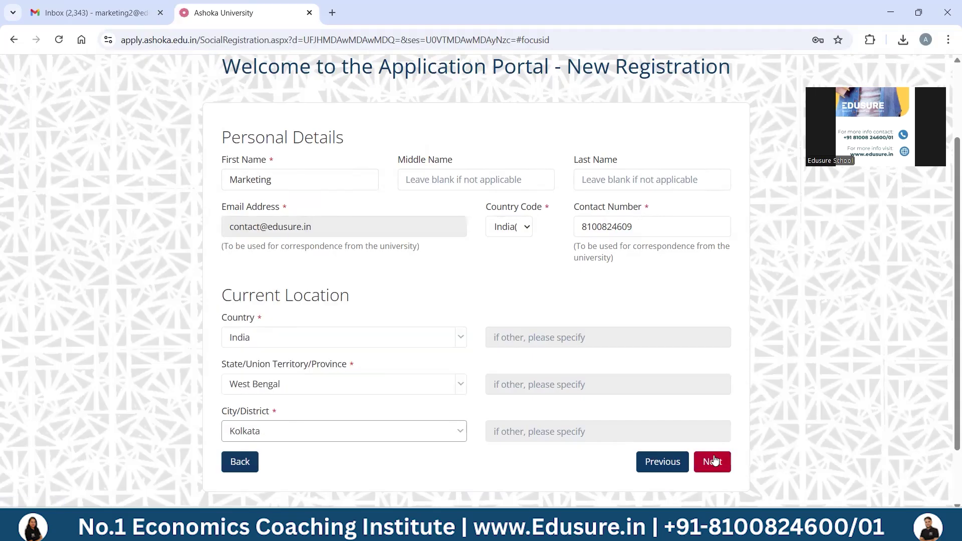
{"action": "left_click", "coordinate": [714, 461]}
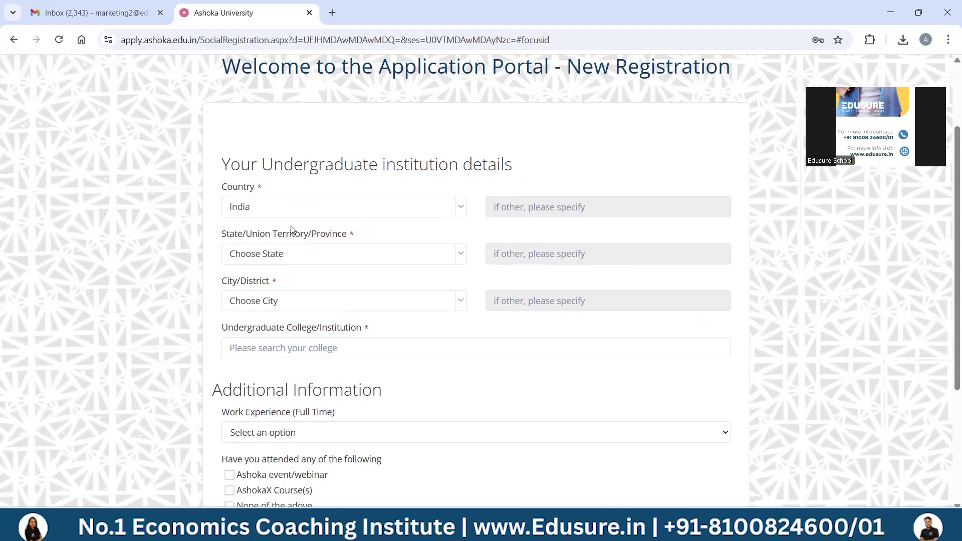
- Set the college's state to West Bengal and city to Kolkata
{"action": "left_click", "coordinate": [292, 254]}
{"action": "type", "text": "we"}
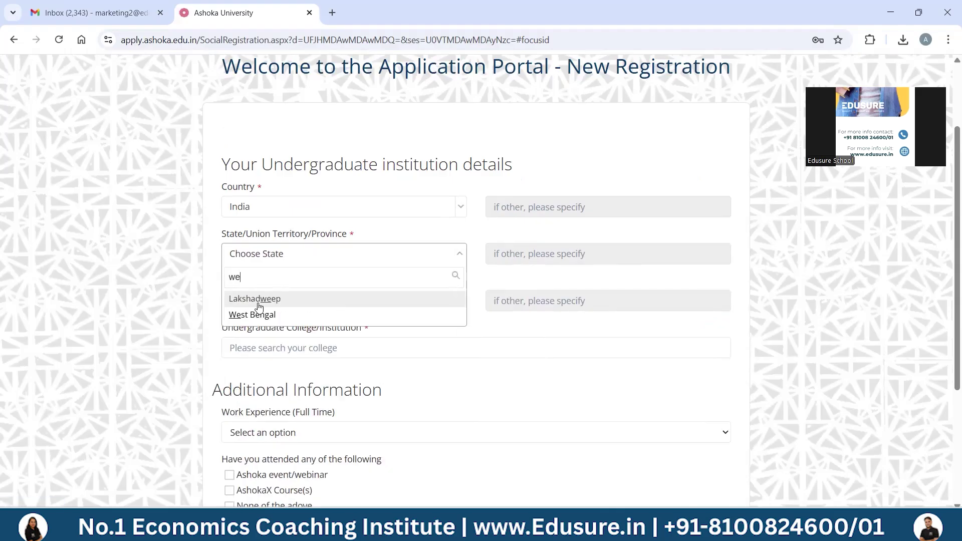
{"action": "left_click", "coordinate": [258, 315]}
{"action": "left_click", "coordinate": [255, 301]}
{"action": "type", "text": "kol"}
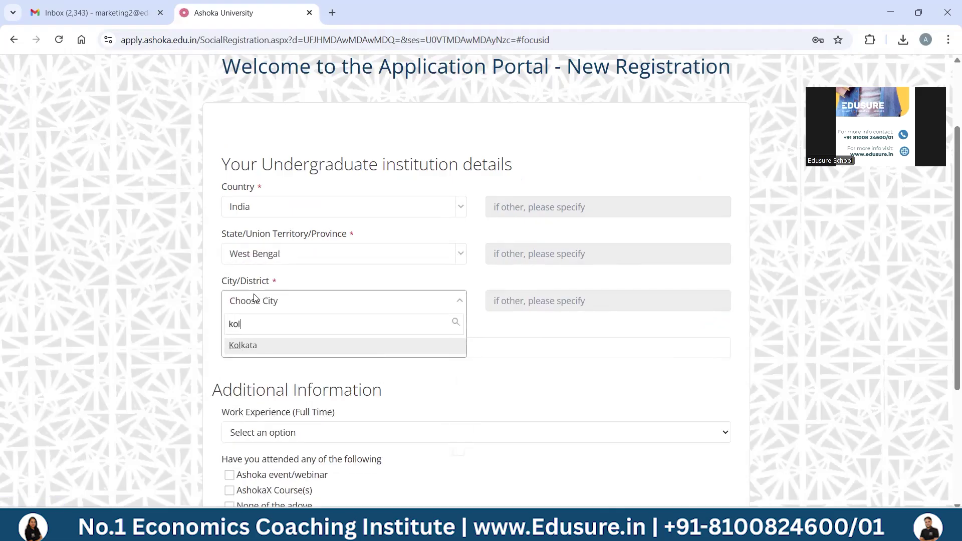
{"action": "left_click", "coordinate": [252, 347]}
- Choose Bhawanipur Education Society College, set work experience to Nil, and submit the registration
{"action": "left_click", "coordinate": [252, 348]}
{"action": "type", "text": "the b"}
{"action": "left_click", "coordinate": [260, 369]}
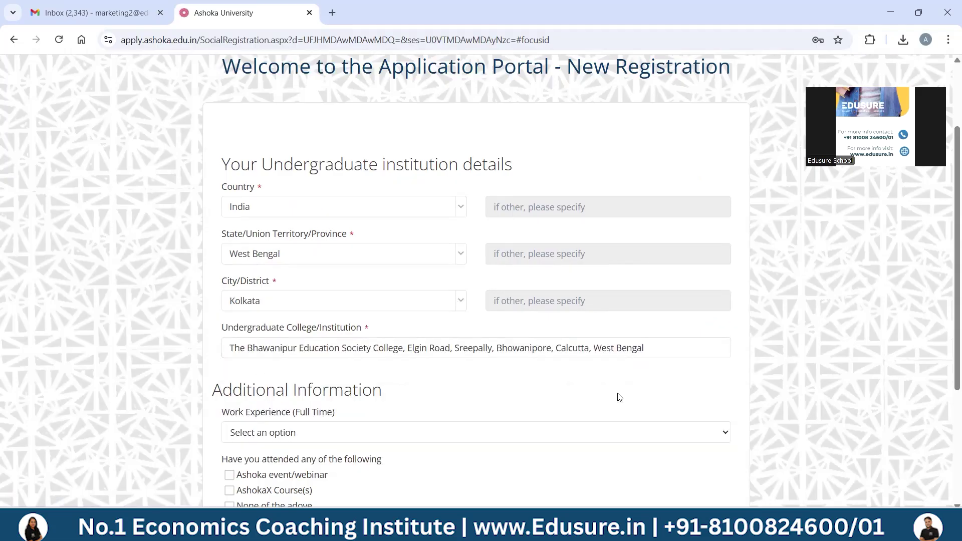
{"action": "scroll", "coordinate": [948, 373], "scroll_direction": "down", "scroll_amount": 4}
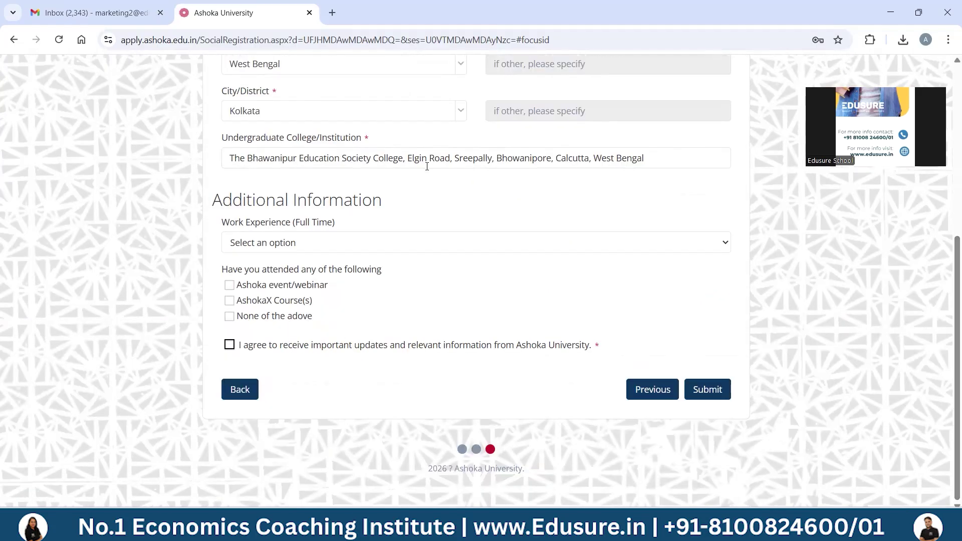
{"action": "left_click", "coordinate": [421, 244]}
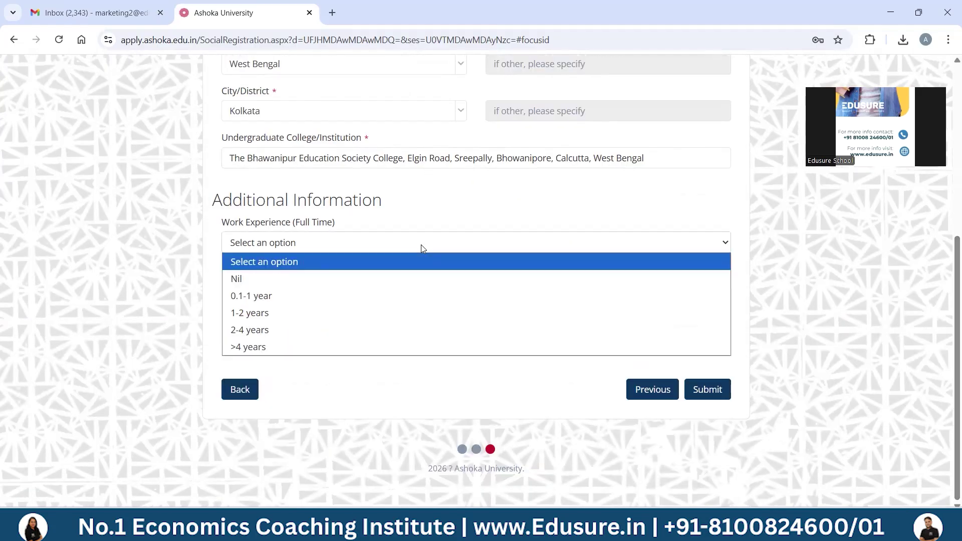
{"action": "left_click", "coordinate": [253, 280]}
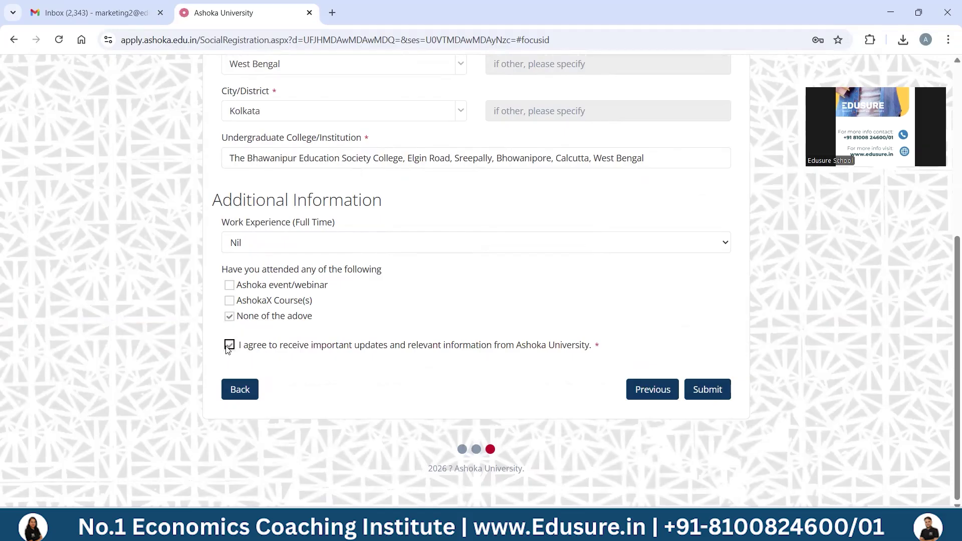
{"action": "left_click", "coordinate": [720, 386]}
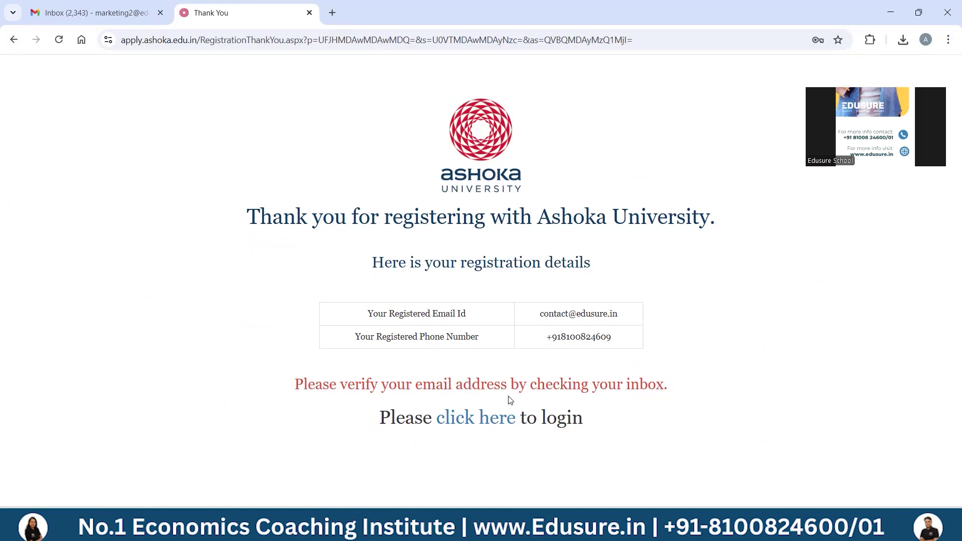
- Follow the Thank You page link to the login portal and select the Email Id field
{"action": "left_click", "coordinate": [472, 421]}
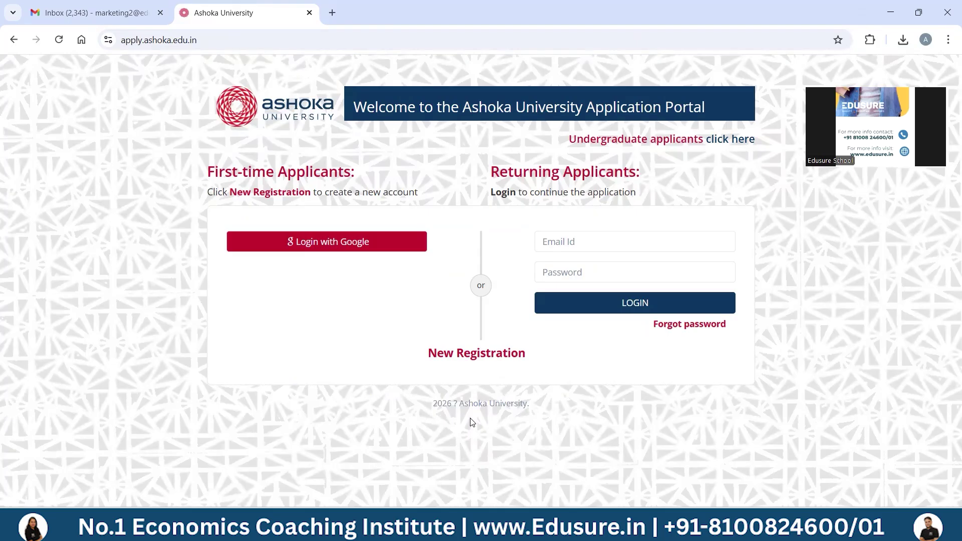
{"action": "left_click", "coordinate": [609, 238]}
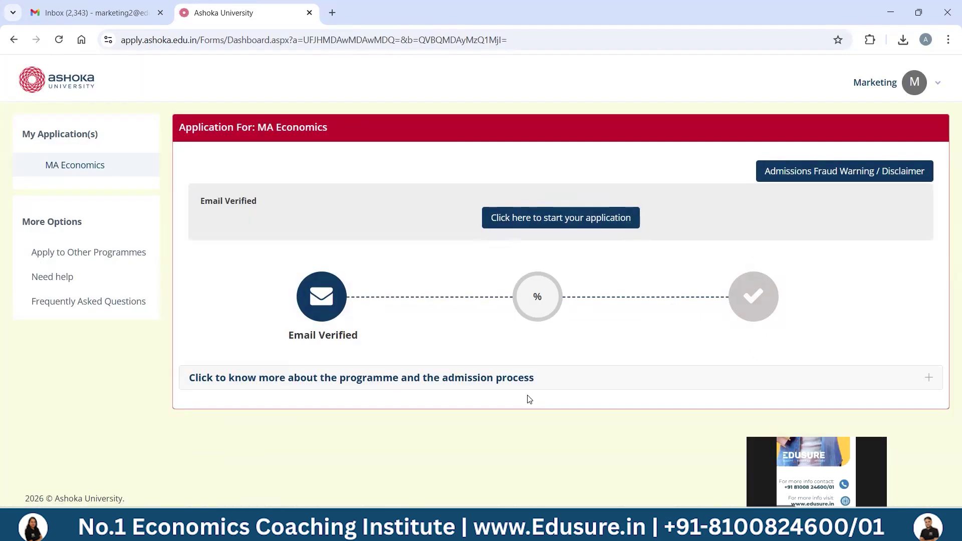
- Start the MA Economics application, accept and save the Honour Pledge, then continue
{"action": "left_click", "coordinate": [536, 219]}
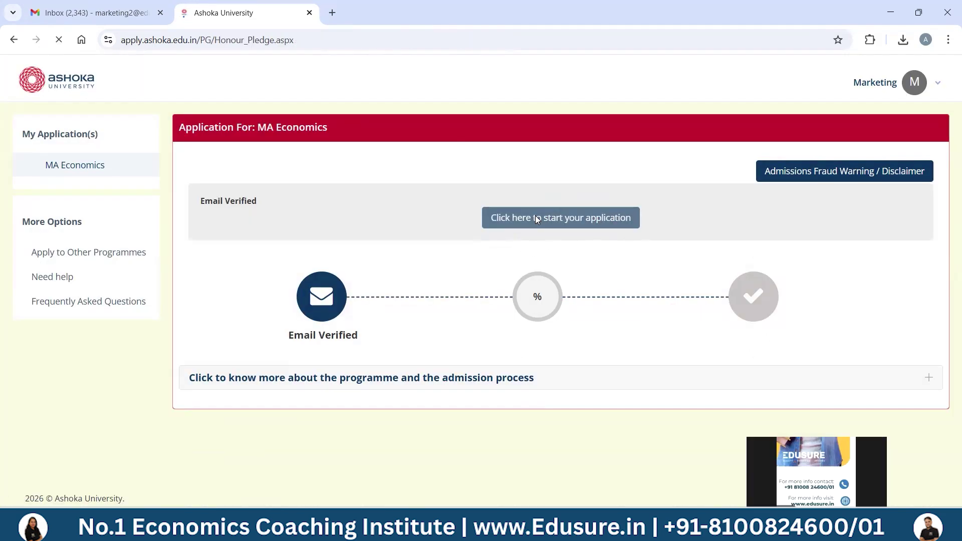
{"action": "left_click", "coordinate": [199, 373]}
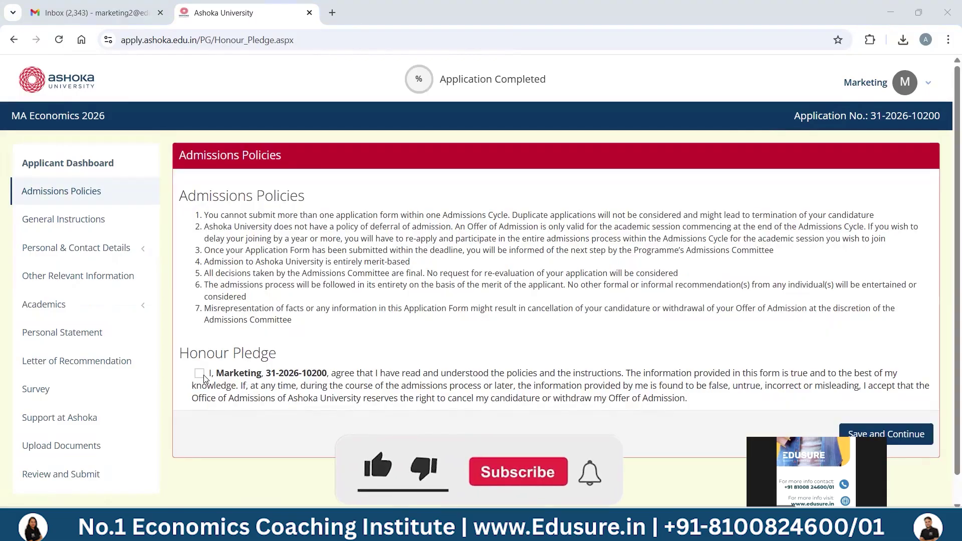
{"action": "left_click", "coordinate": [874, 436]}
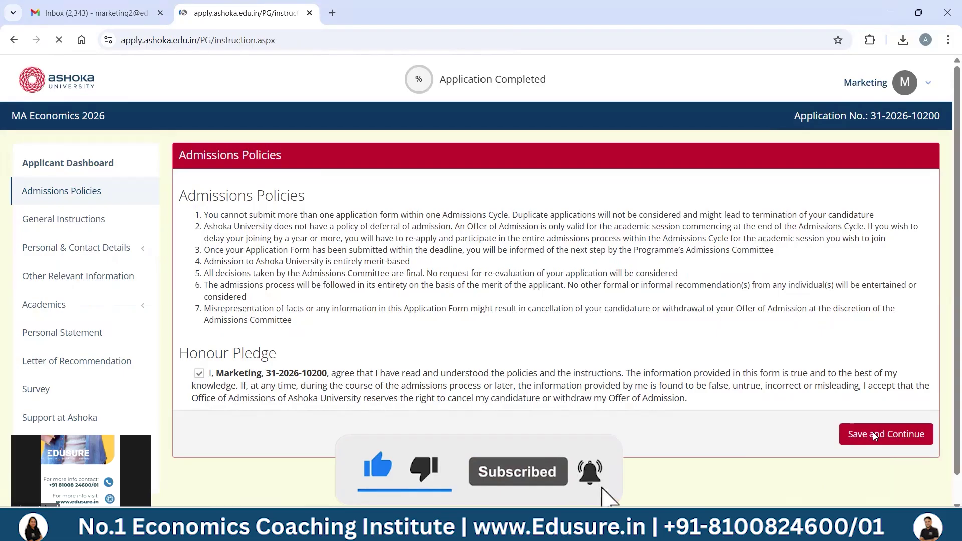
{"action": "left_click", "coordinate": [892, 426]}
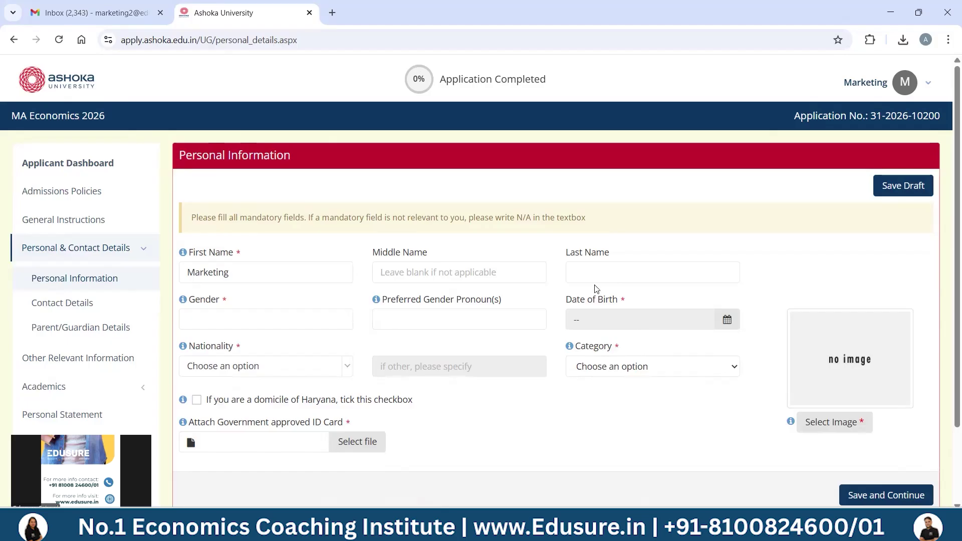
{"action": "left_click", "coordinate": [258, 322]}
{"action": "key", "text": "Tab"}
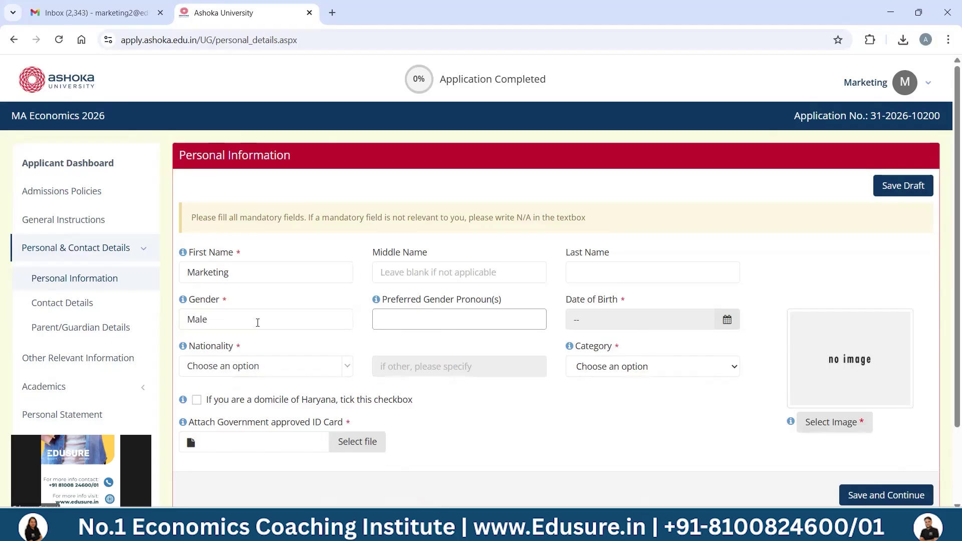
{"action": "key", "text": "Tab"}
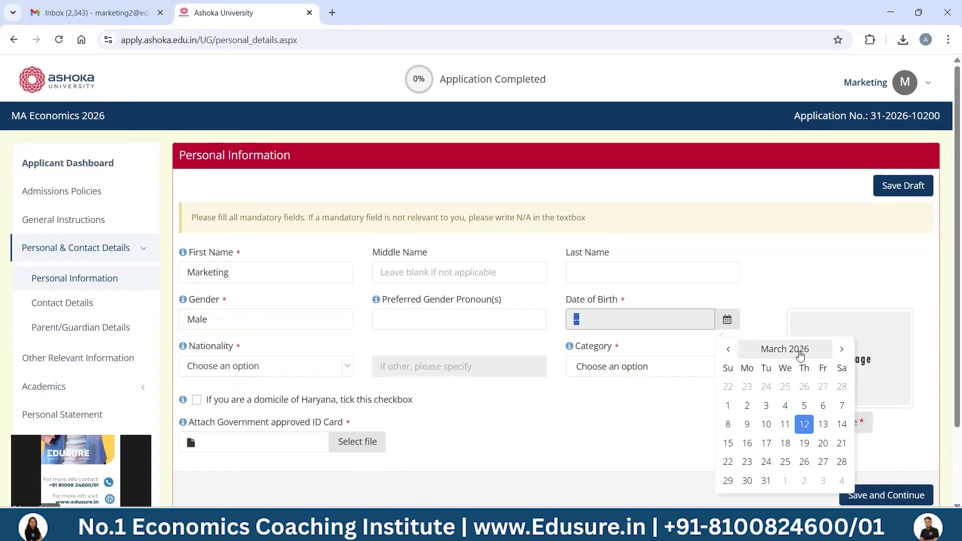
{"action": "left_click", "coordinate": [258, 365]}
{"action": "type", "text": "indian"}
{"action": "key", "text": "Return"}
{"action": "left_click", "coordinate": [651, 366]}
{"action": "left_click", "coordinate": [599, 403]}
- Upload the applicant's photo and government ID card, then save personal information
{"action": "left_click", "coordinate": [831, 422]}
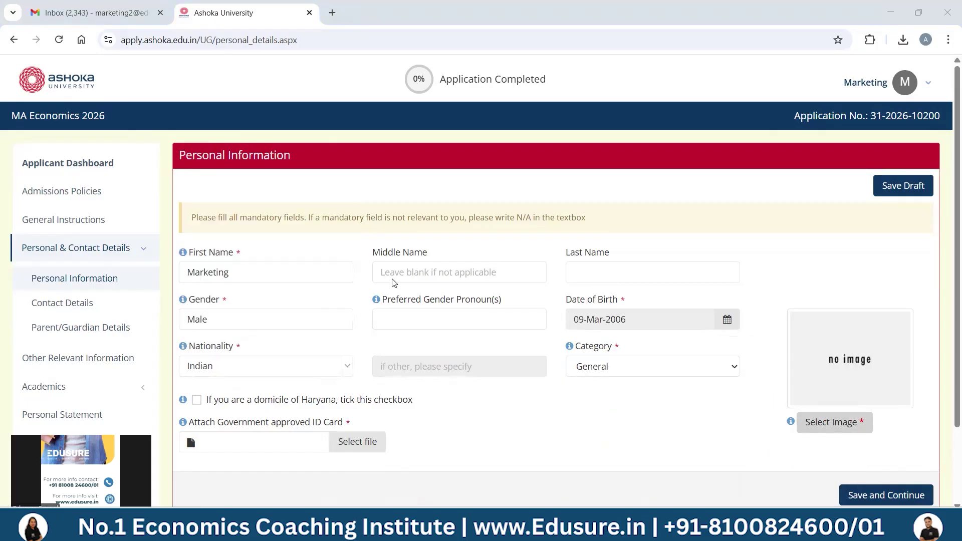
{"action": "left_click", "coordinate": [350, 442]}
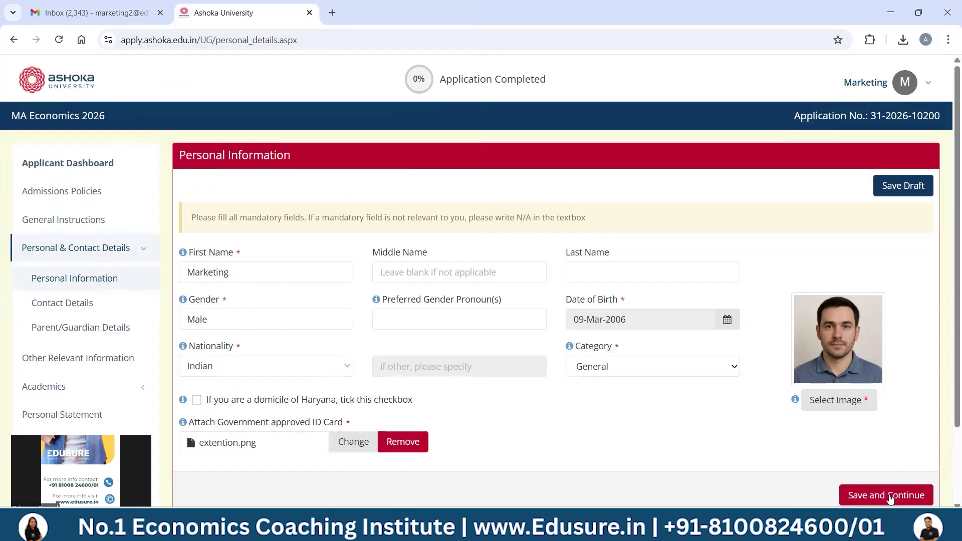
{"action": "left_click", "coordinate": [888, 496]}
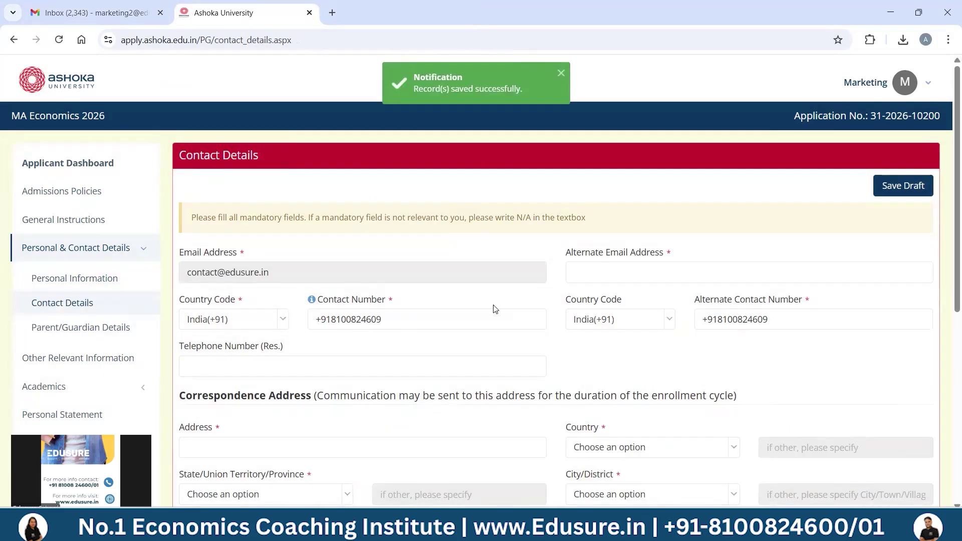
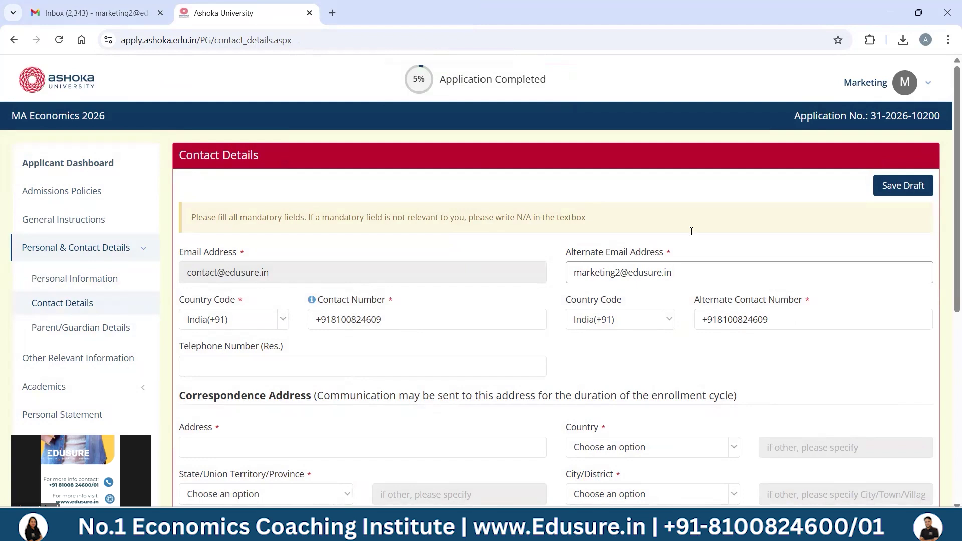
- Enter the applicant's e-mail, the correspondence street address, and country India
{"action": "scroll", "coordinate": [948, 228], "scroll_direction": "down", "scroll_amount": 4}
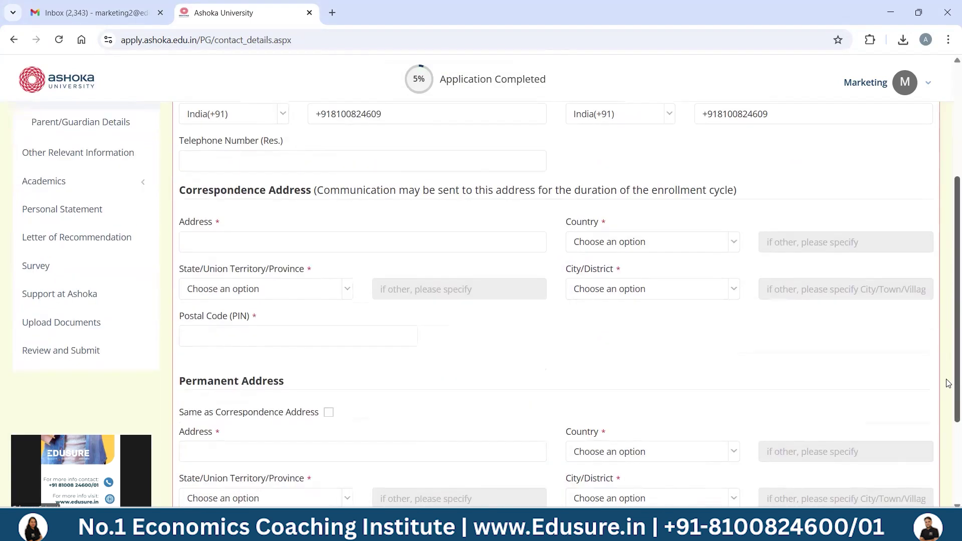
{"action": "scroll", "coordinate": [948, 384], "scroll_direction": "down", "scroll_amount": 2}
{"action": "left_click", "coordinate": [379, 168]}
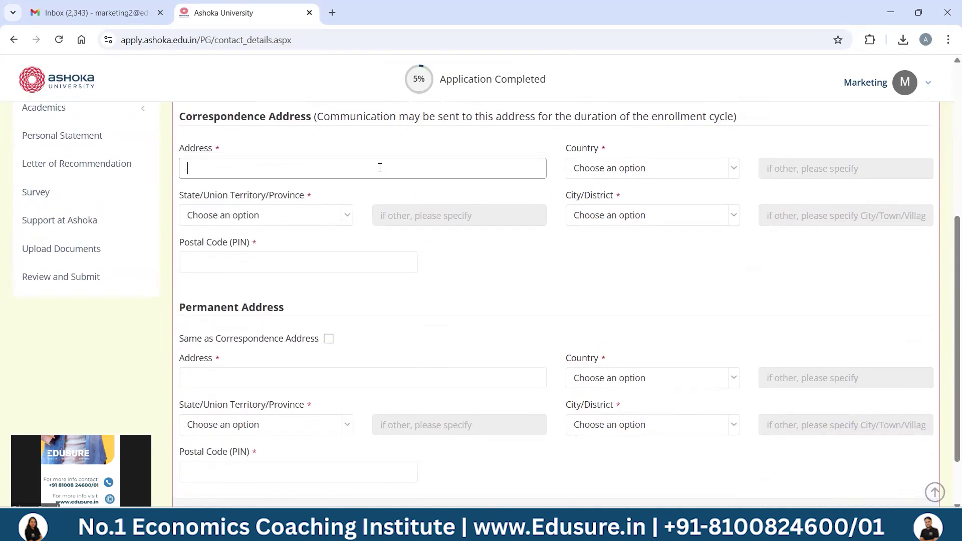
{"action": "key", "text": "Tab"}
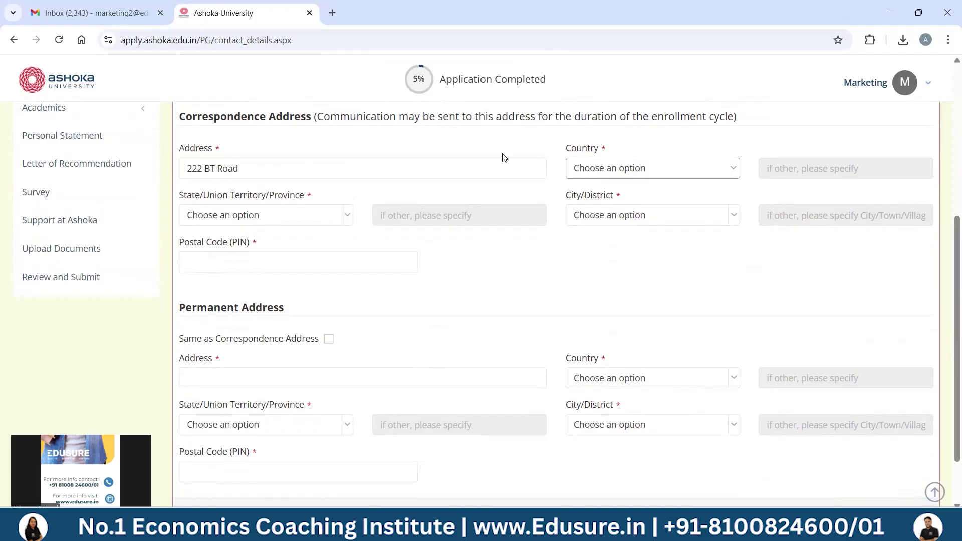
{"action": "type", "text": "in"}
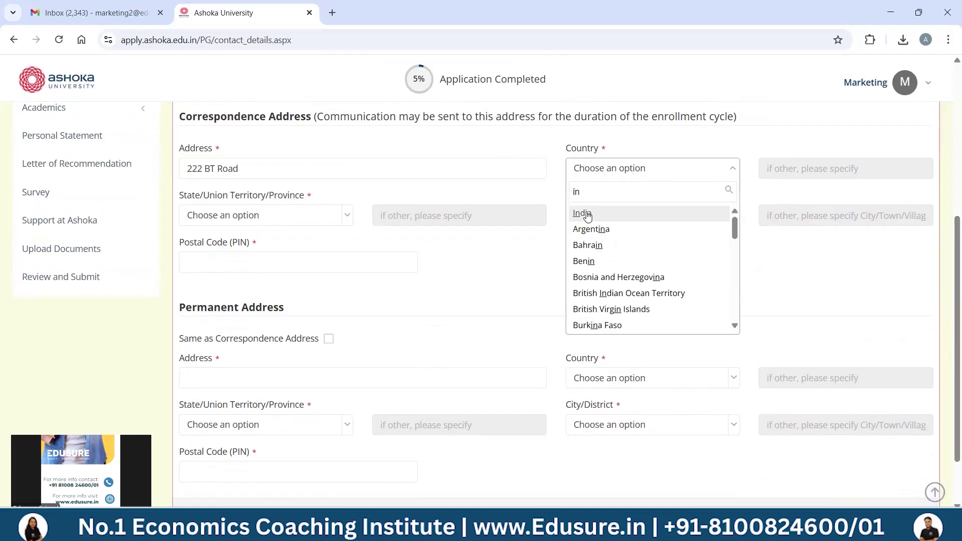
{"action": "left_click", "coordinate": [580, 212]}
- Set the correspondence state to West Bengal, city to Kolkata, and enter the postal code
{"action": "left_click", "coordinate": [308, 210]}
{"action": "type", "text": "we"}
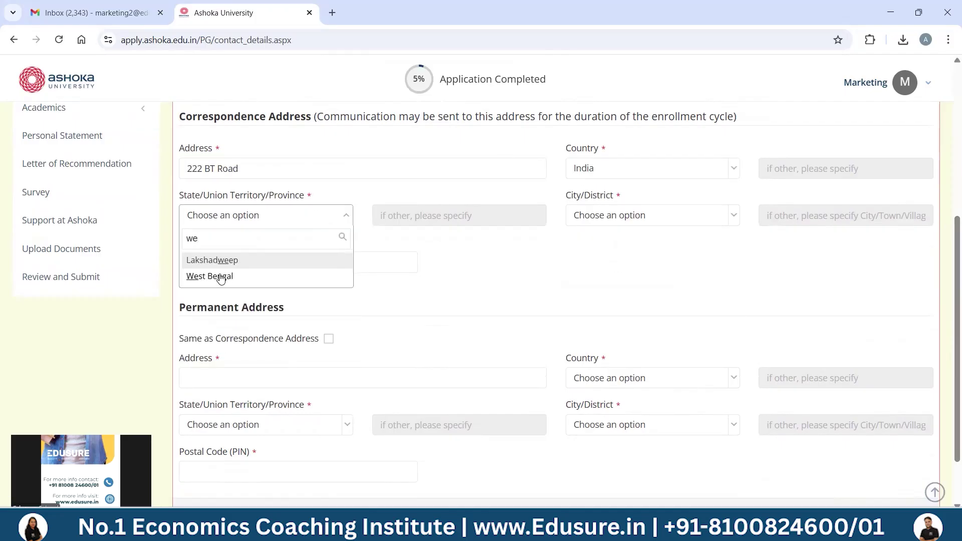
{"action": "left_click", "coordinate": [219, 275]}
{"action": "left_click", "coordinate": [679, 224]}
{"action": "type", "text": "kol"}
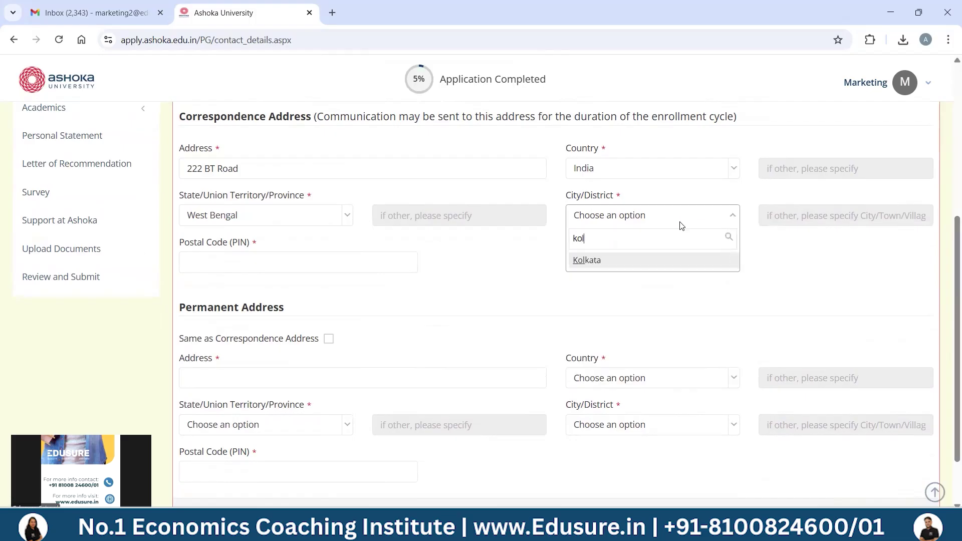
{"action": "left_click", "coordinate": [634, 261]}
{"action": "left_click", "coordinate": [360, 259]}
{"action": "type", "text": "700022"}
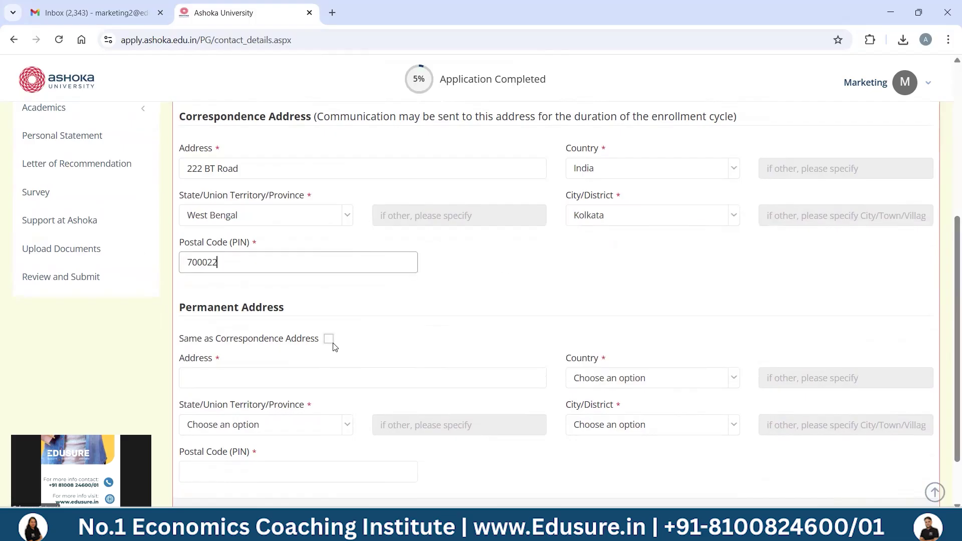
- Make the permanent address same as correspondence and save the contact details
{"action": "left_click", "coordinate": [329, 339]}
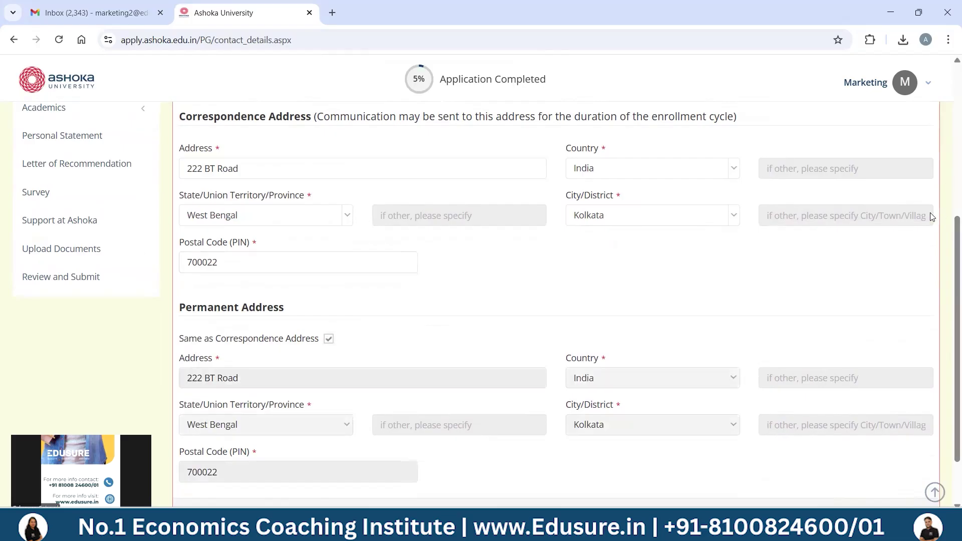
{"action": "scroll", "coordinate": [949, 234], "scroll_direction": "down", "scroll_amount": 2}
{"action": "left_click", "coordinate": [882, 456]}
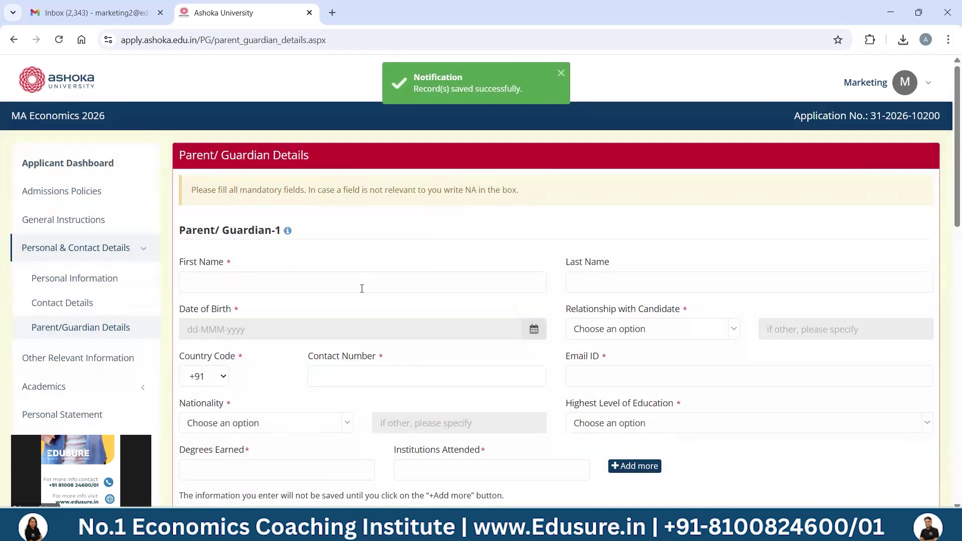
- Enter the parent's first name, relationship Mother, contact number and e-mail address
{"action": "left_click", "coordinate": [362, 288]}
{"action": "type", "text": "Ma"}
{"action": "type", "text": "hima"}
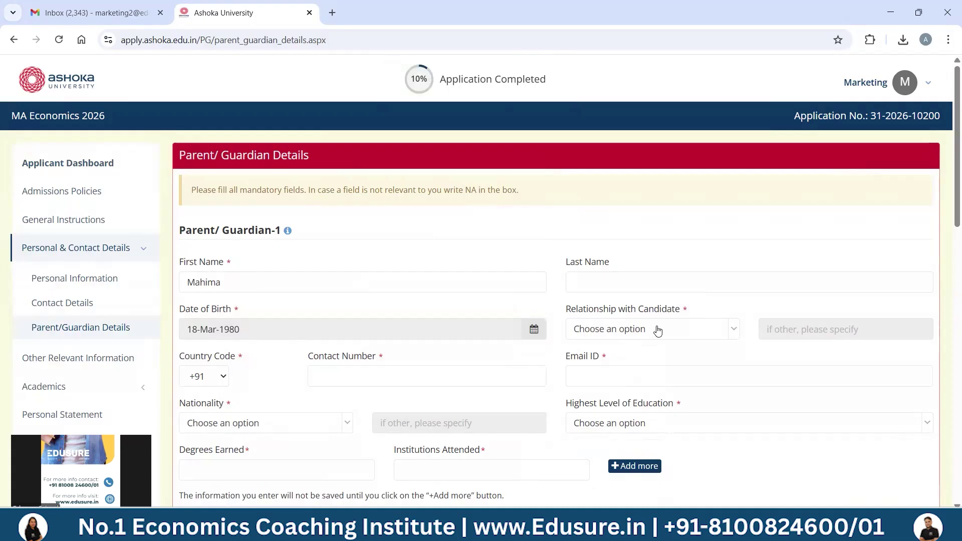
{"action": "left_click", "coordinate": [655, 329]}
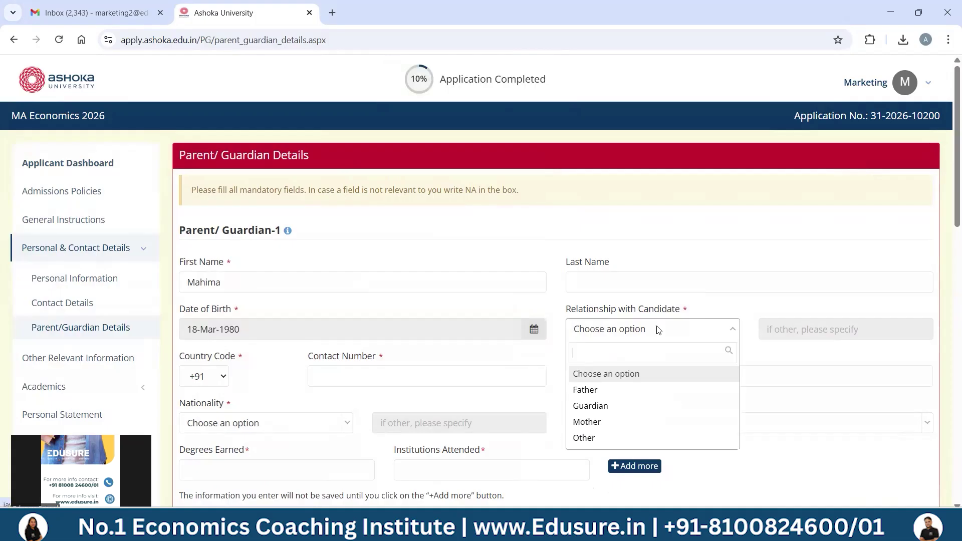
{"action": "left_click", "coordinate": [595, 422]}
{"action": "left_click", "coordinate": [326, 373]}
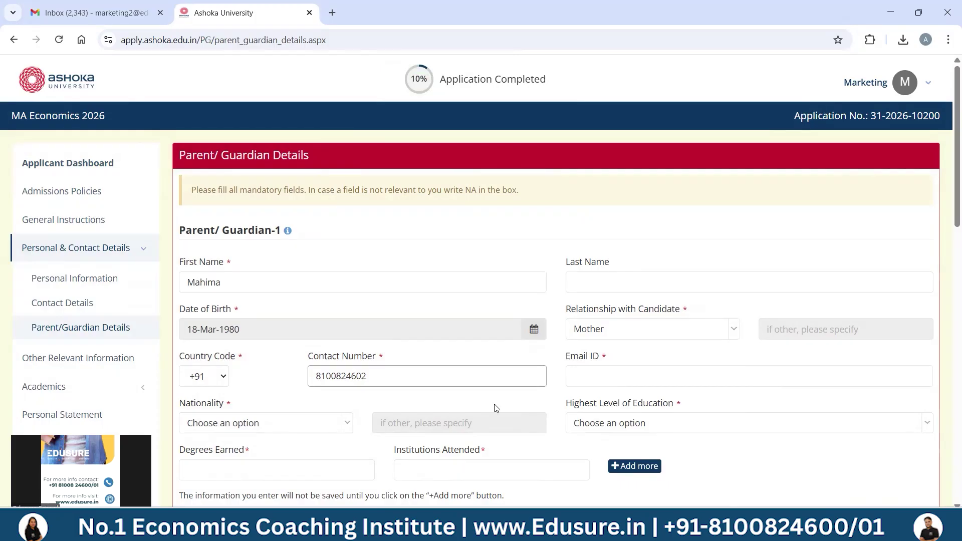
{"action": "left_click", "coordinate": [604, 390]}
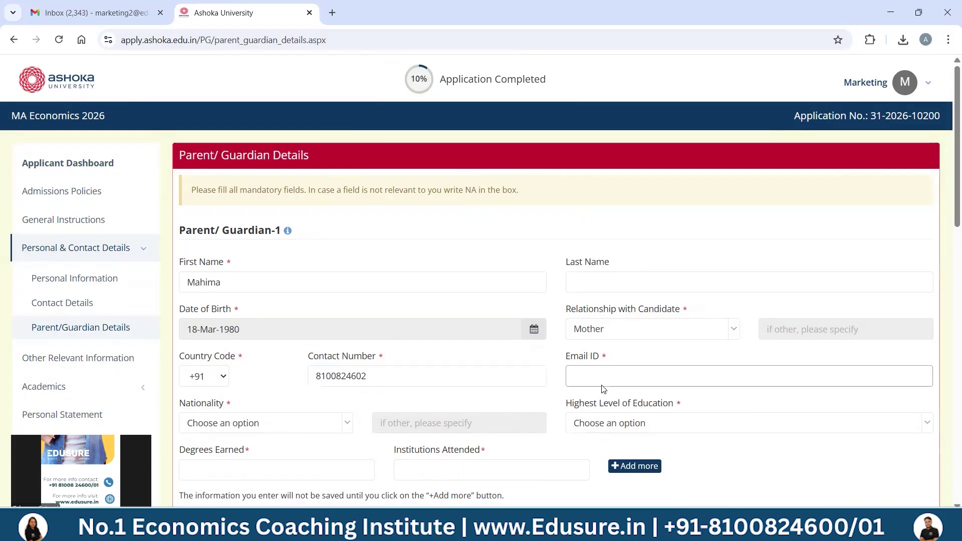
- Set the parent's nationality to Indian and highest education to Masters
{"action": "key", "text": "Tab"}
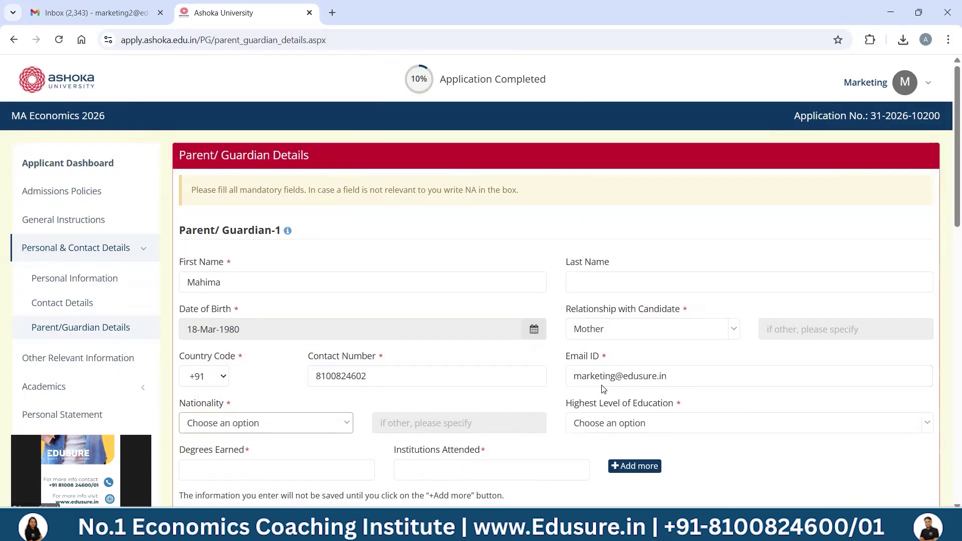
{"action": "type", "text": "ind"}
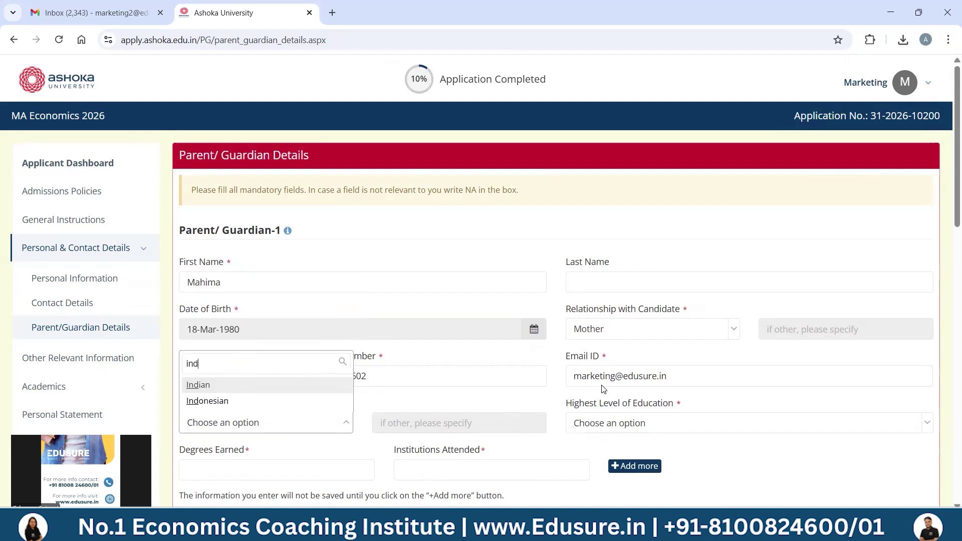
{"action": "key", "text": "Return"}
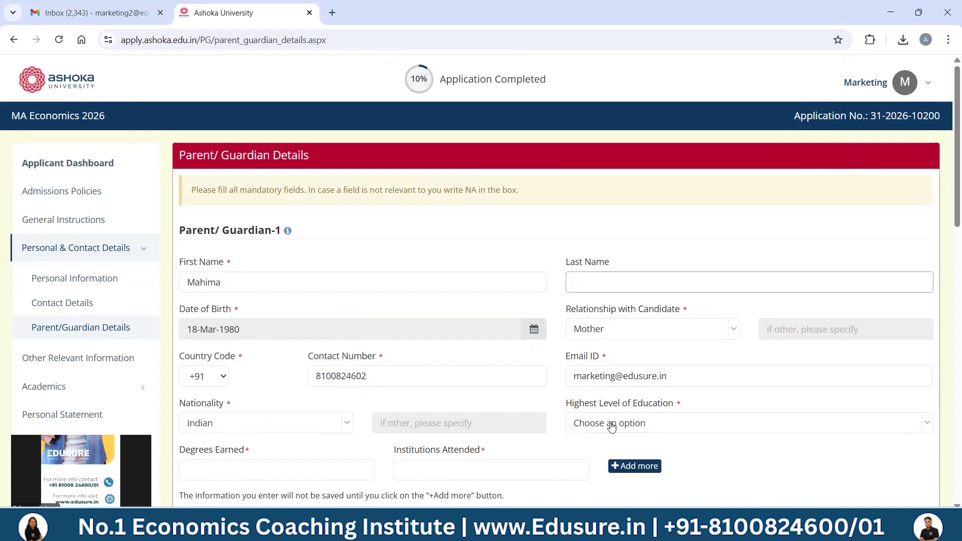
{"action": "left_click", "coordinate": [611, 424]}
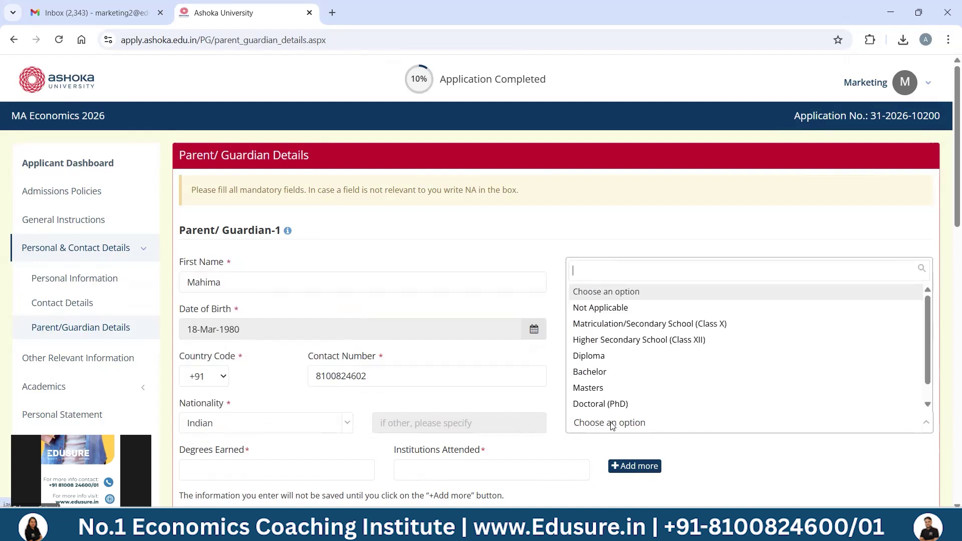
{"action": "left_click", "coordinate": [603, 389]}
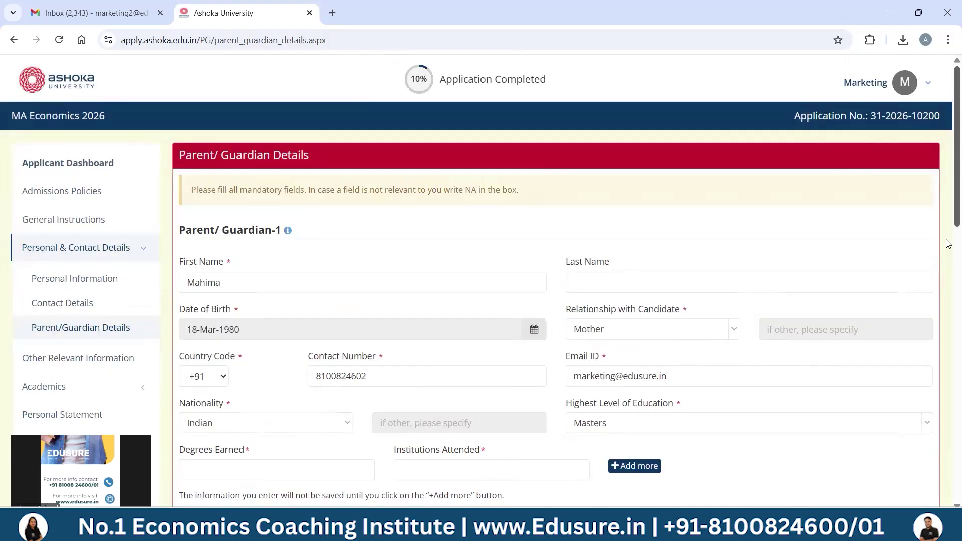
- Add an education record: Masters degree from DSE
{"action": "scroll", "coordinate": [348, 245], "scroll_direction": "down", "scroll_amount": 5}
{"action": "left_click", "coordinate": [326, 250]}
{"action": "type", "text": "Masters"}
{"action": "key", "text": "Tab"}
{"action": "type", "text": "DSE"}
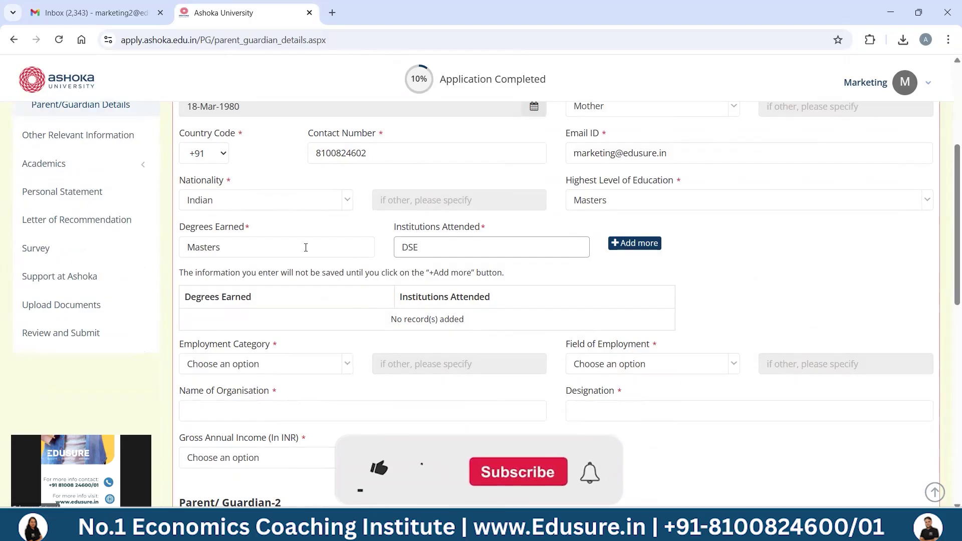
{"action": "left_click", "coordinate": [648, 249]}
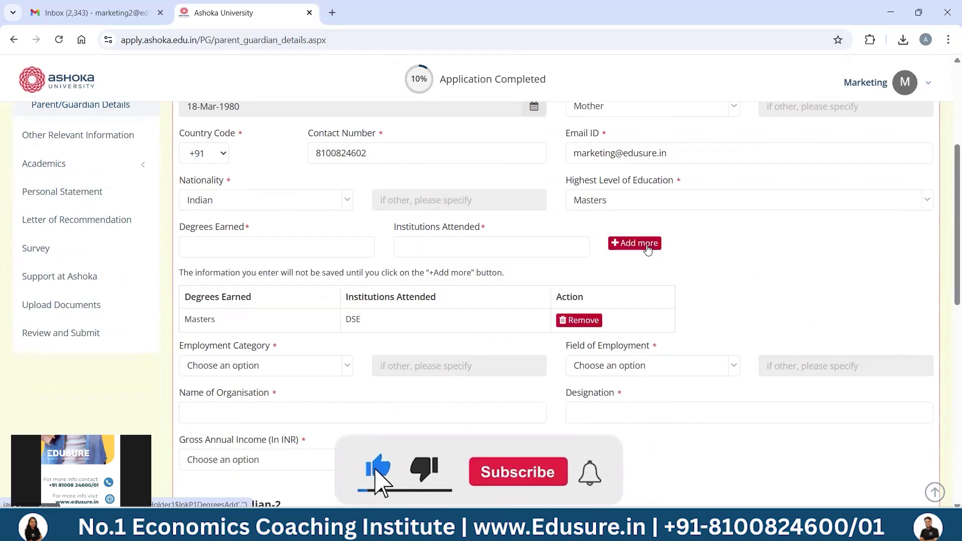
- Set employment category to Self-employed and field to Academia & Research
{"action": "scroll", "coordinate": [263, 213], "scroll_direction": "down", "scroll_amount": 3}
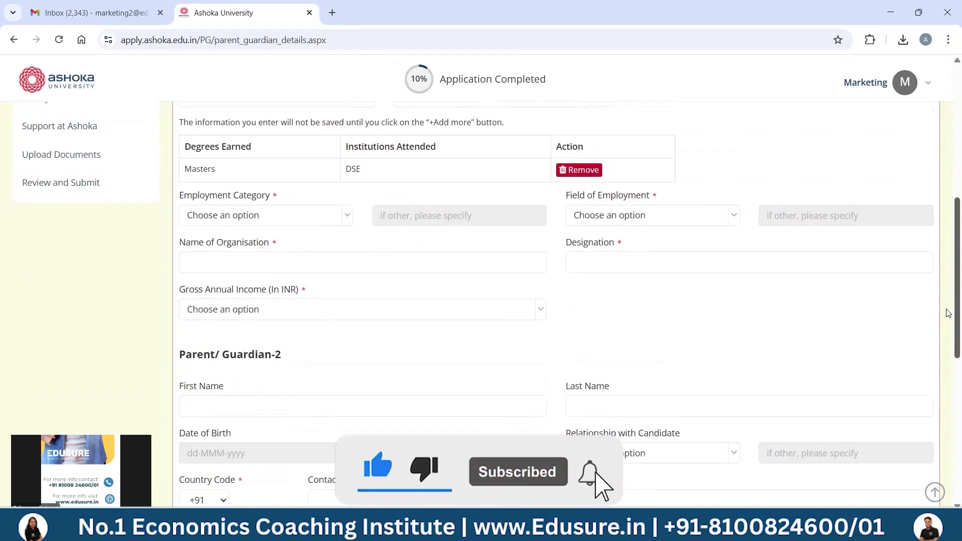
{"action": "left_click", "coordinate": [263, 212]}
{"action": "left_click", "coordinate": [199, 371]}
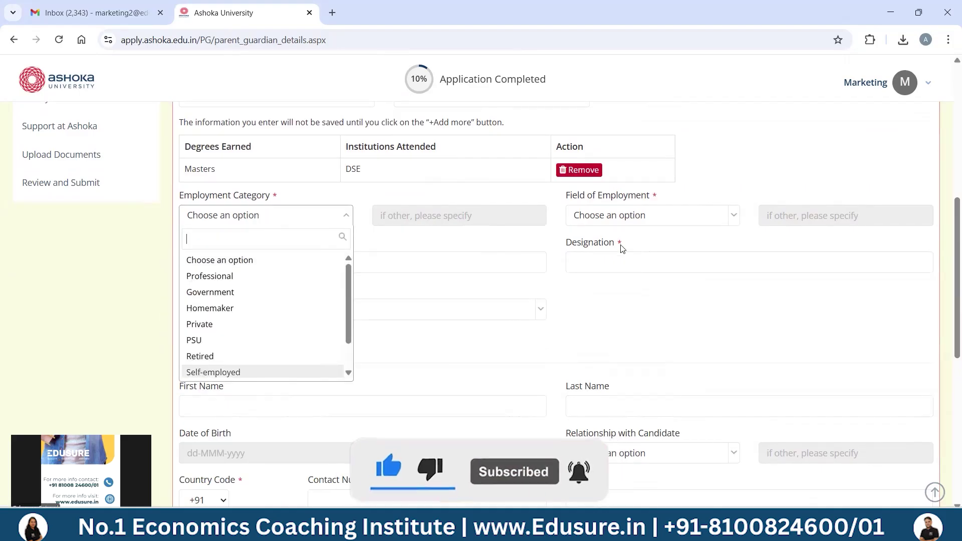
{"action": "left_click", "coordinate": [632, 218]}
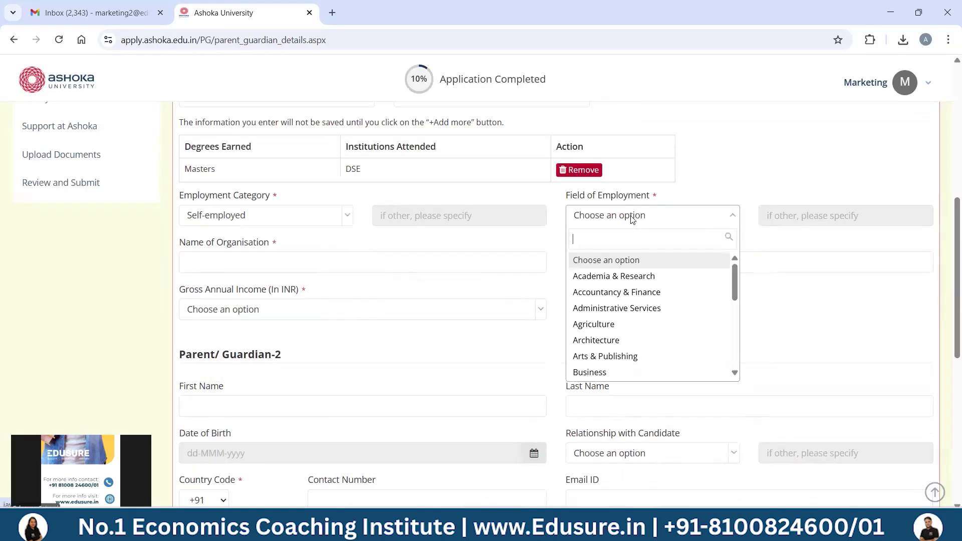
{"action": "left_click", "coordinate": [592, 277]}
- Enter organisation Edusure School, designation Head, and income 20,00,001 - 25,00,000
{"action": "left_click", "coordinate": [510, 266]}
{"action": "type", "text": "Edusure School"}
{"action": "key", "text": "Tab"}
{"action": "type", "text": "Gean"}
{"action": "key", "text": "BackSpace"}
{"action": "key", "text": "BackSpace"}
{"action": "key", "text": "BackSpace"}
{"action": "key", "text": "BackSpace"}
{"action": "type", "text": "Head"}
{"action": "key", "text": "Tab"}
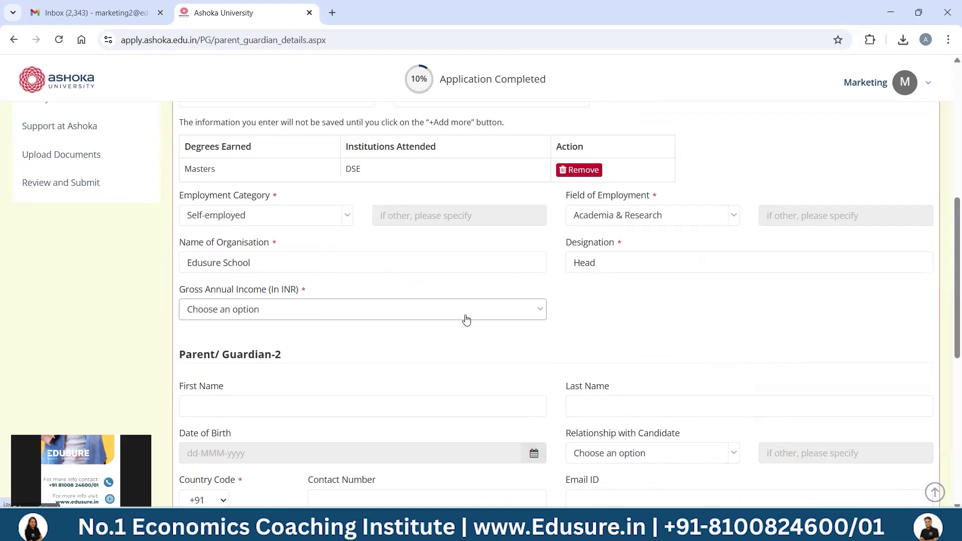
{"action": "left_click", "coordinate": [466, 320]}
{"action": "left_click", "coordinate": [295, 449]}
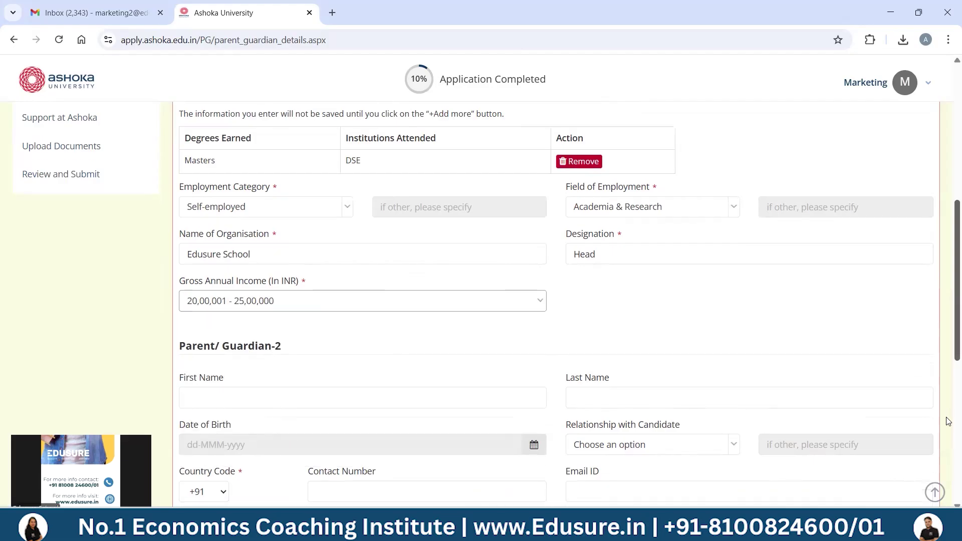
- Save the parent/guardian details and answer No to having lived outside India
{"action": "scroll", "coordinate": [949, 416], "scroll_direction": "down", "scroll_amount": 10}
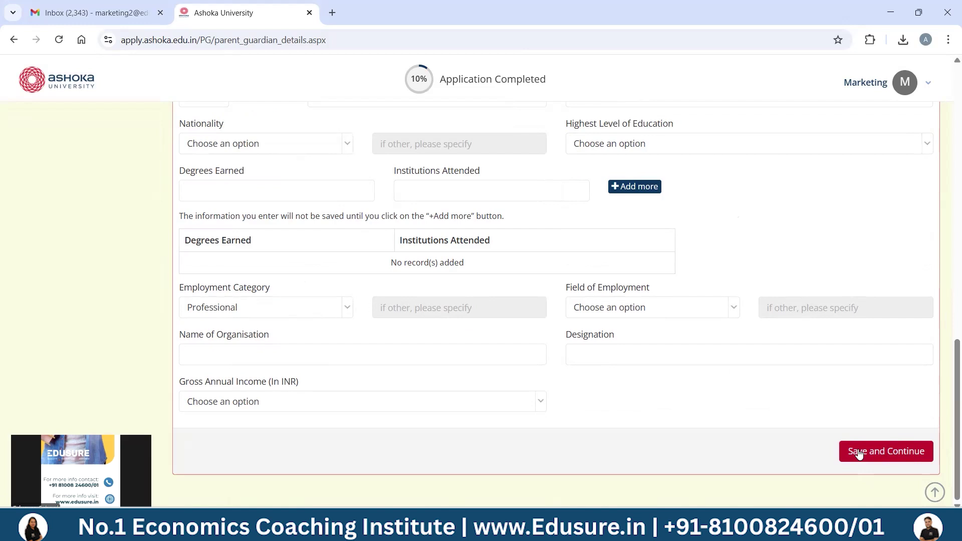
{"action": "left_click", "coordinate": [859, 454]}
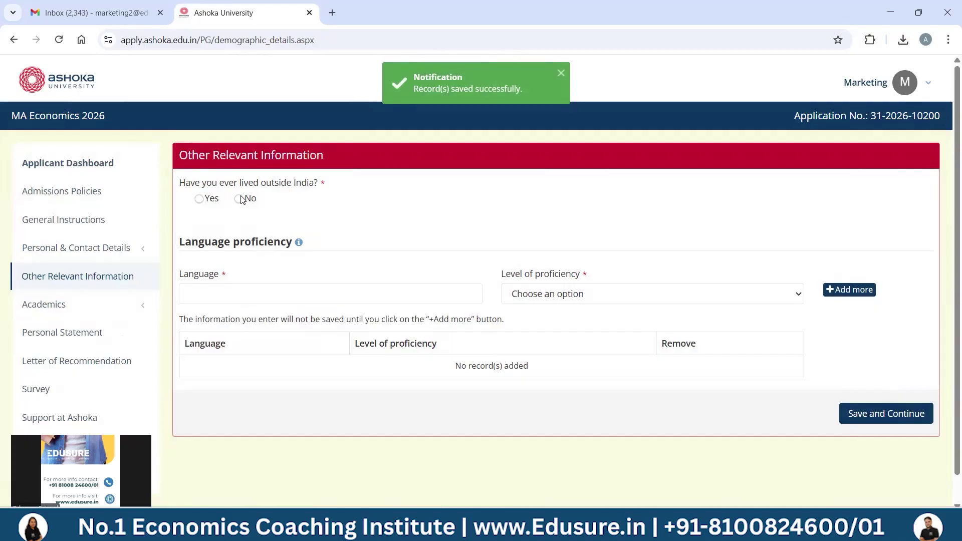
{"action": "left_click", "coordinate": [240, 199]}
- Add English at Proficient level to the language list and save the section
{"action": "left_click", "coordinate": [252, 296]}
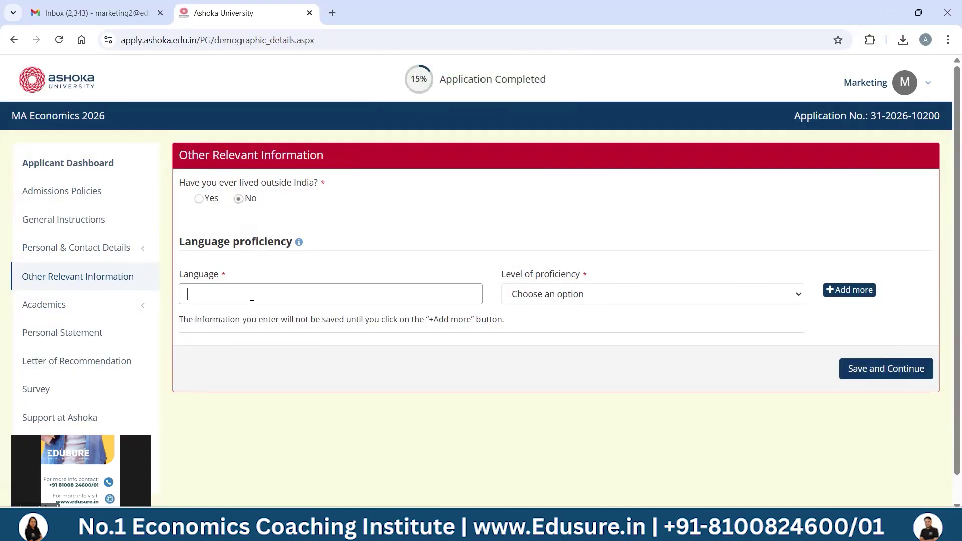
{"action": "type", "text": "English"}
{"action": "left_click", "coordinate": [586, 295]}
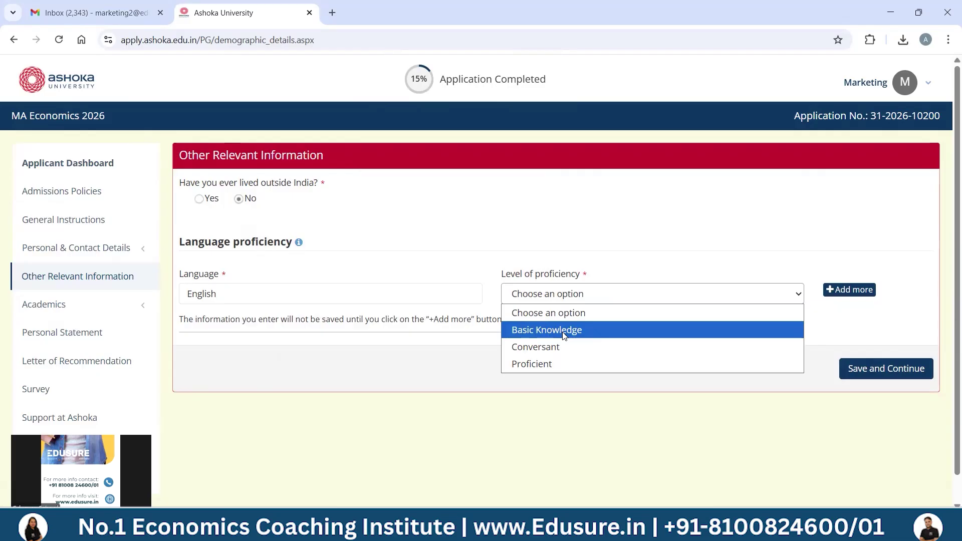
{"action": "left_click", "coordinate": [550, 363]}
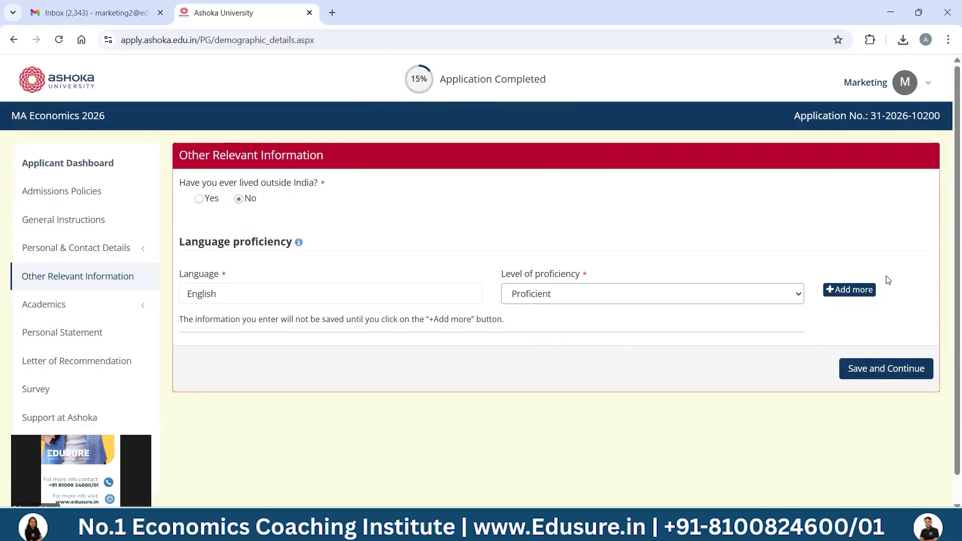
{"action": "left_click", "coordinate": [858, 292]}
{"action": "left_click", "coordinate": [877, 415]}
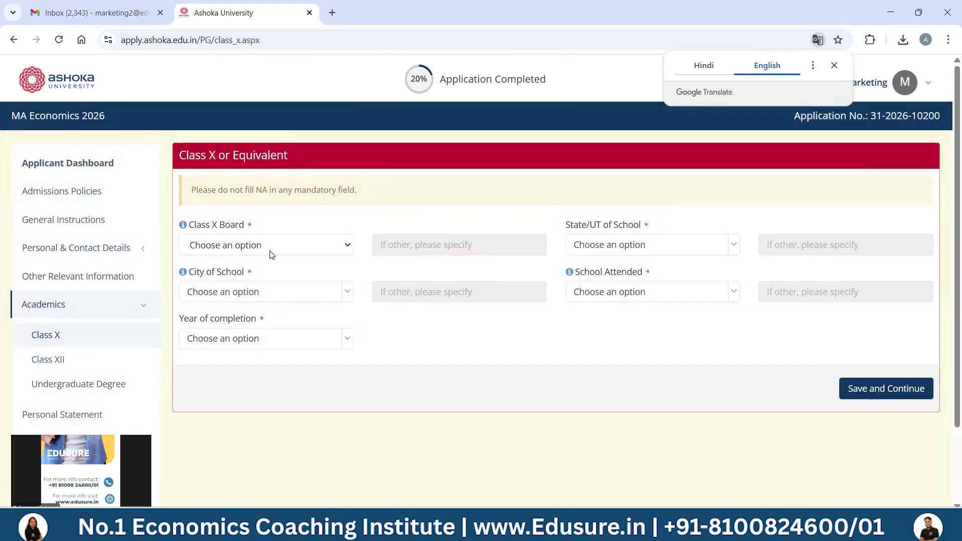
- Set the Class X board to CBSE with school in West Bengal, Kolkata
{"action": "left_click", "coordinate": [270, 255]}
{"action": "left_click", "coordinate": [245, 281]}
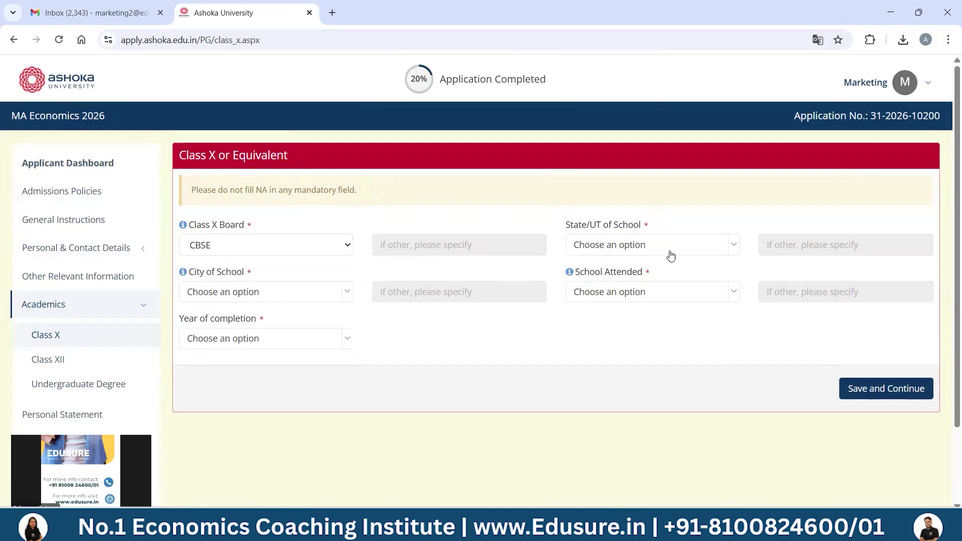
{"action": "left_click", "coordinate": [668, 250]}
{"action": "type", "text": "we"}
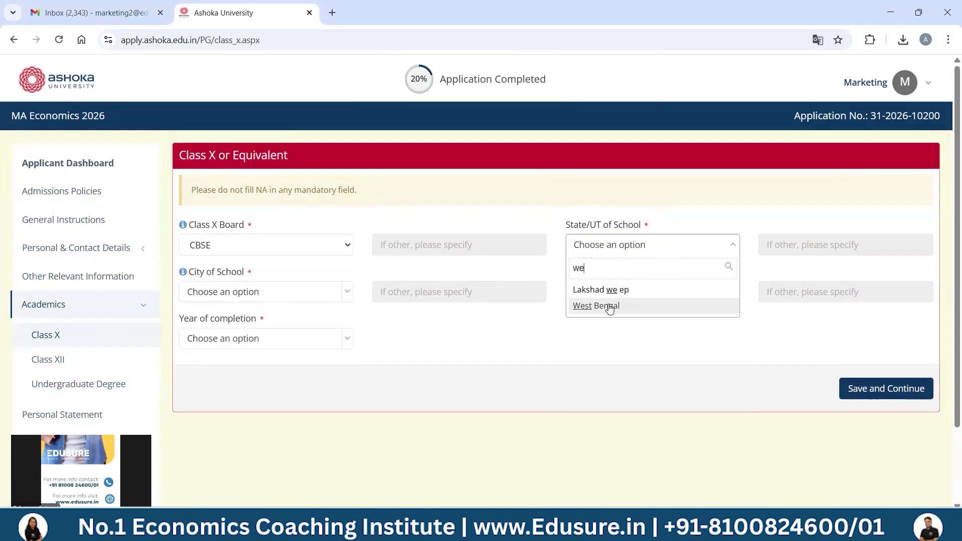
{"action": "left_click", "coordinate": [608, 304]}
{"action": "left_click", "coordinate": [306, 296]}
{"action": "type", "text": "Ko"}
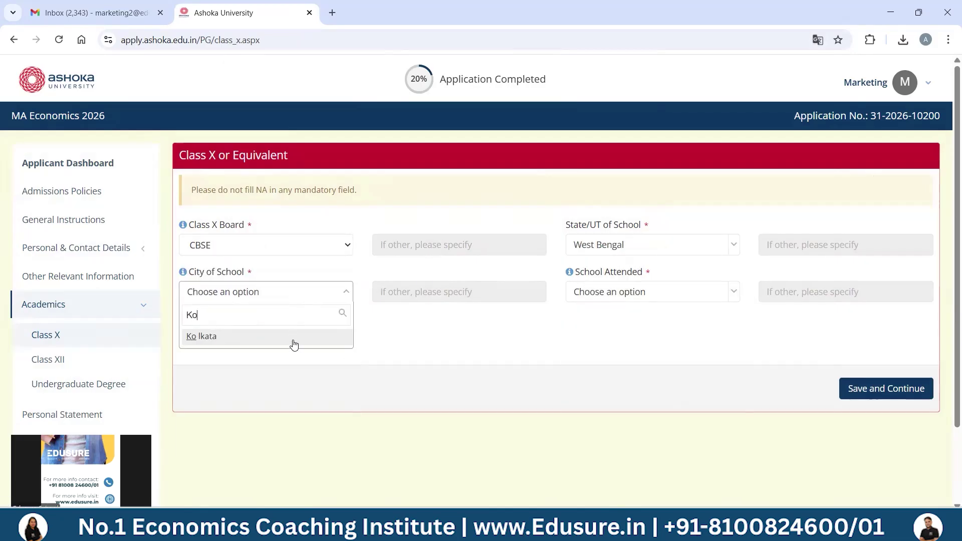
{"action": "left_click", "coordinate": [292, 337]}
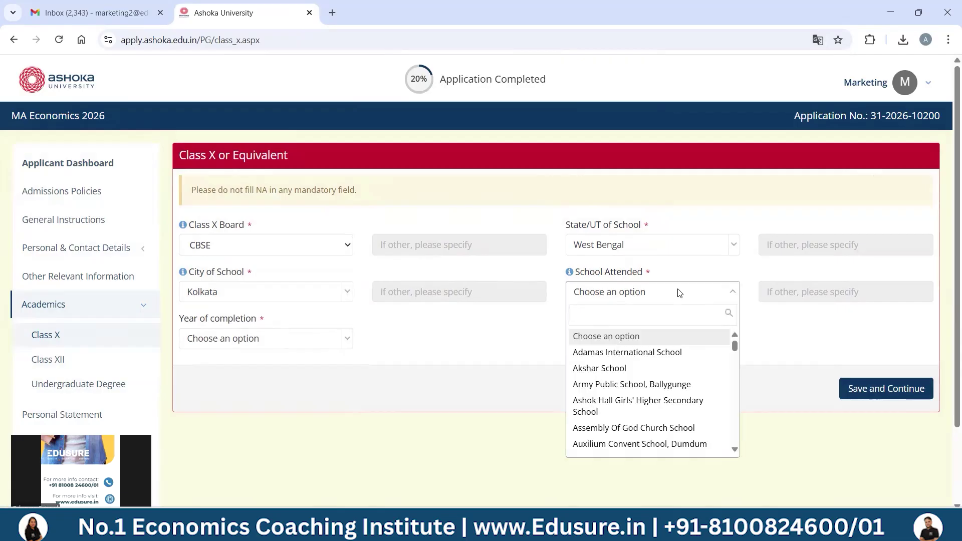
- Choose Assembly Of God Church School and completion year, then set Class XII board ICSE and save
{"action": "left_click", "coordinate": [634, 427]}
{"action": "left_click", "coordinate": [277, 347]}
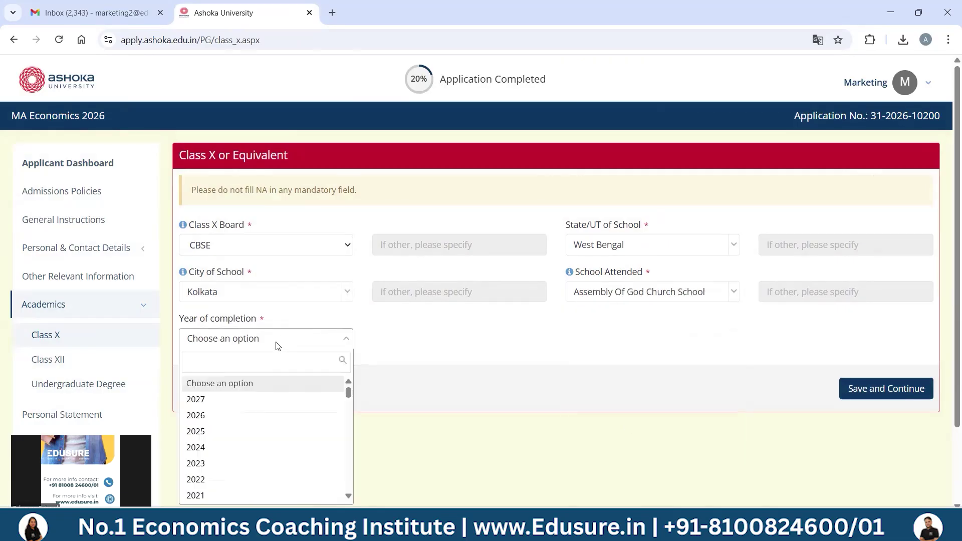
{"action": "scroll", "coordinate": [349, 393], "scroll_direction": "down", "scroll_amount": 2}
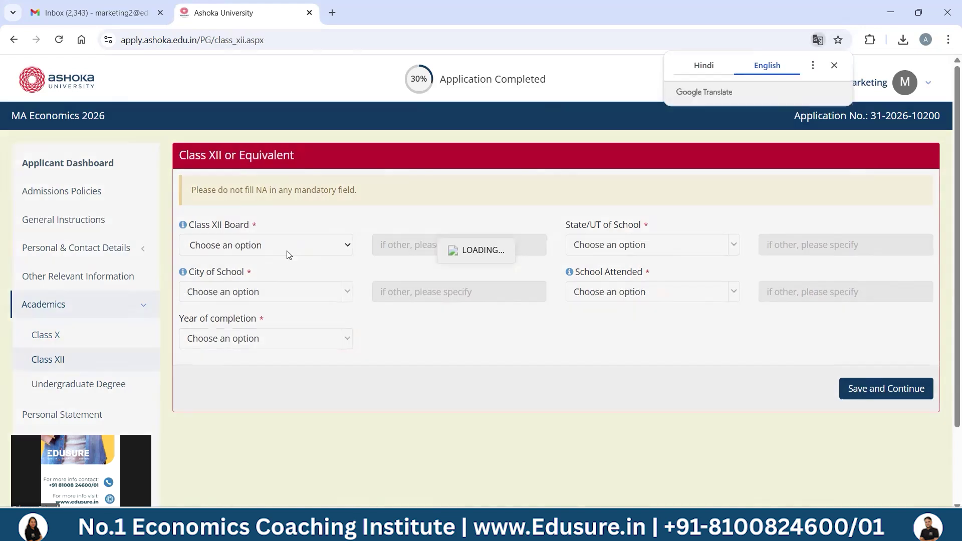
{"action": "left_click", "coordinate": [287, 251]}
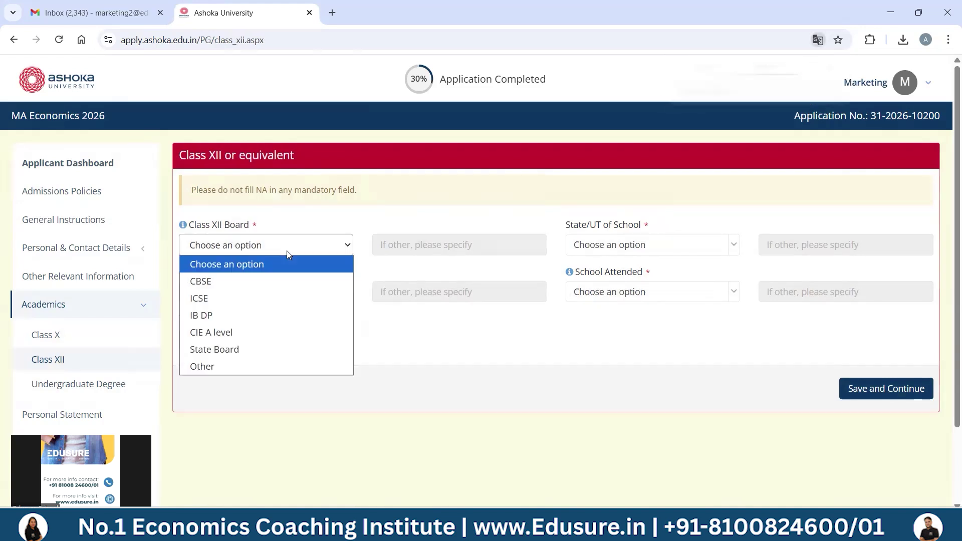
{"action": "left_click", "coordinate": [236, 298]}
{"action": "left_click", "coordinate": [876, 389]}
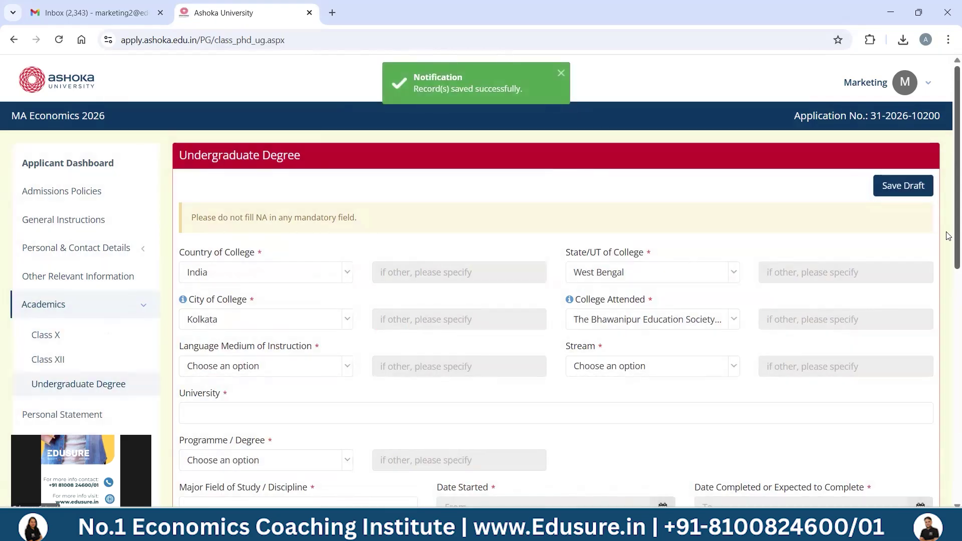
- Set the language of instruction to English and the stream to Economics
{"action": "scroll", "coordinate": [483, 229], "scroll_direction": "down", "scroll_amount": 3}
{"action": "left_click", "coordinate": [317, 199]}
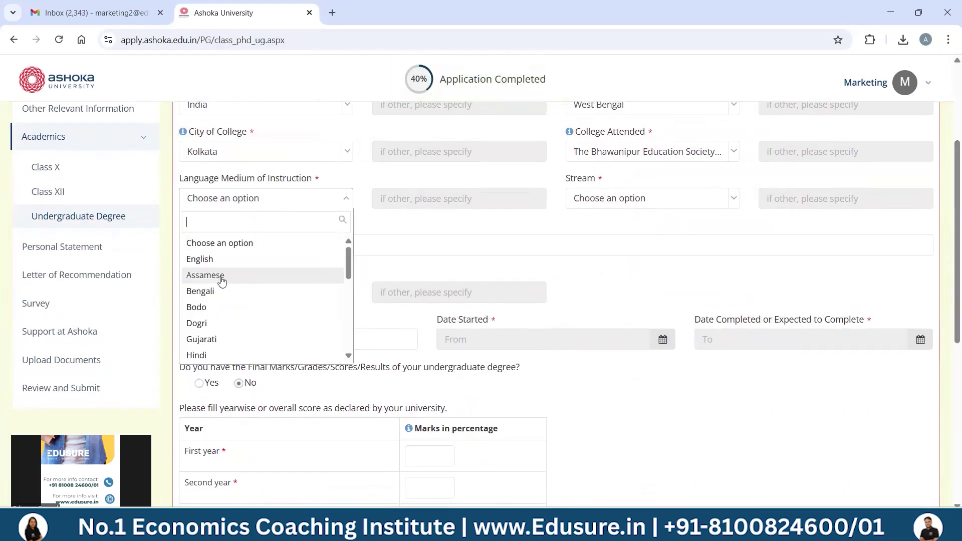
{"action": "left_click", "coordinate": [219, 262]}
{"action": "left_click", "coordinate": [642, 201]}
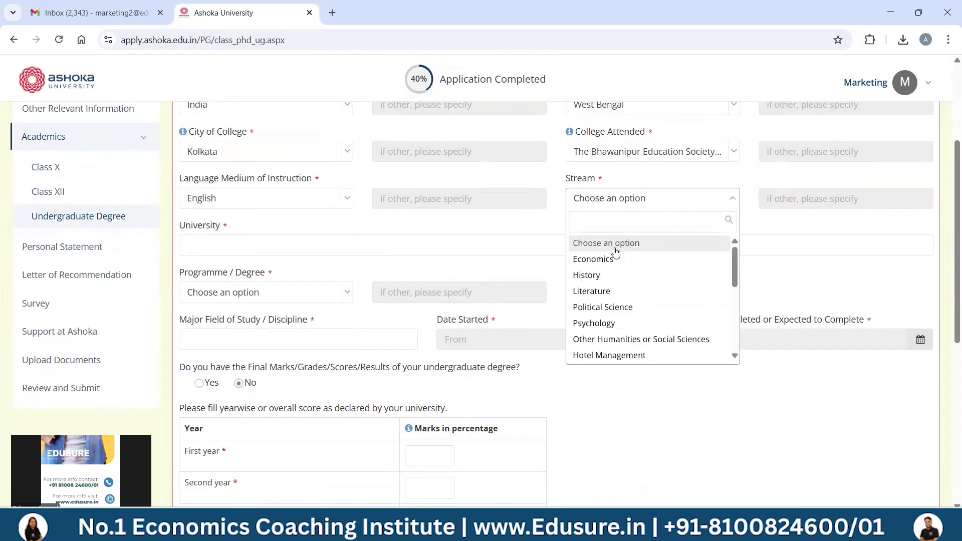
{"action": "left_click", "coordinate": [594, 261]}
- Enter Calcutta University, degree Bachelor of Arts, with Economics as the major field
{"action": "left_click", "coordinate": [352, 243]}
{"action": "type", "text": "Calcutta Univer"}
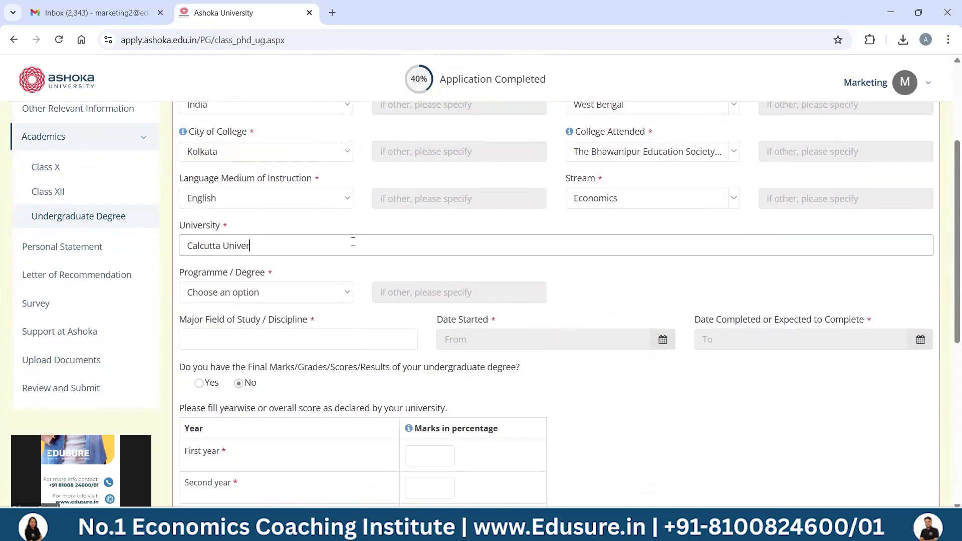
{"action": "type", "text": "sity"}
{"action": "left_click", "coordinate": [307, 294]}
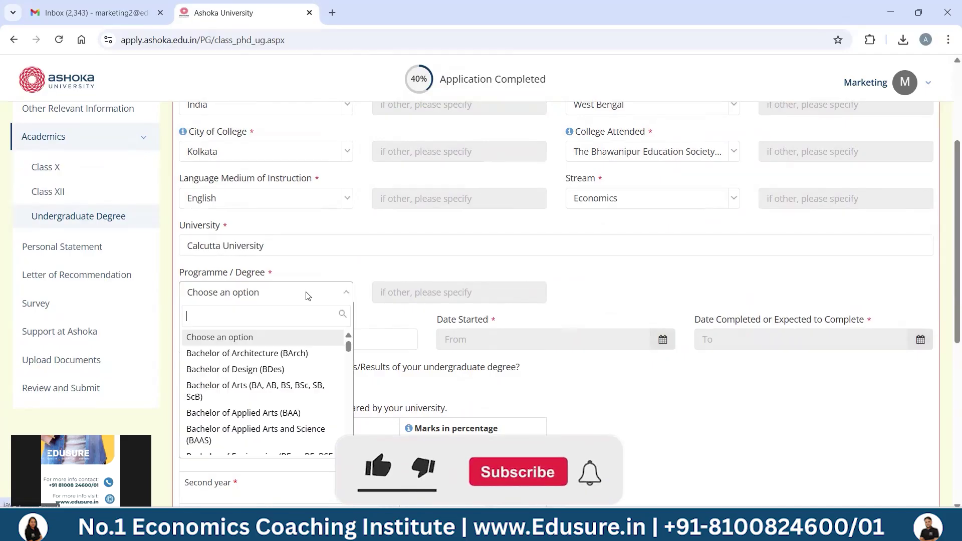
{"action": "left_click", "coordinate": [238, 387]}
{"action": "left_click", "coordinate": [311, 336]}
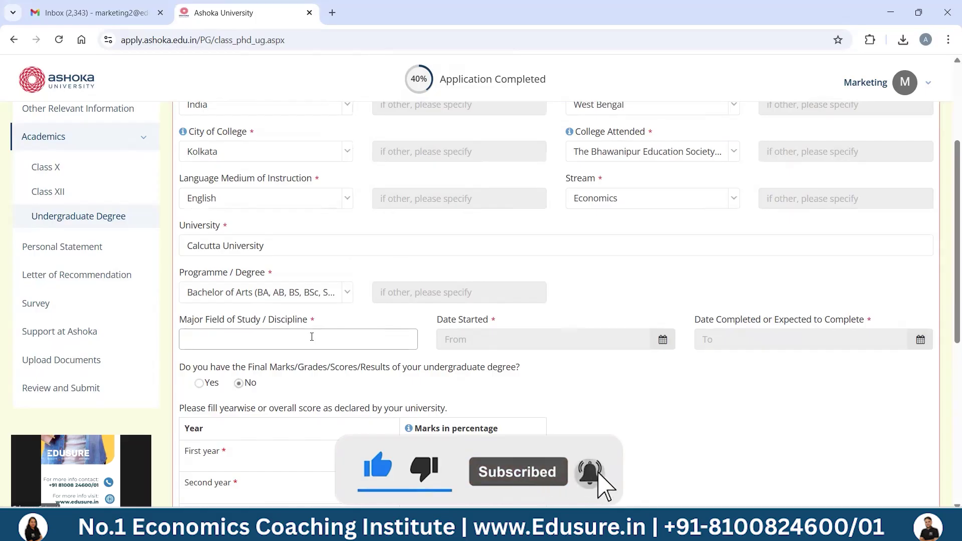
{"action": "type", "text": "Economics"}
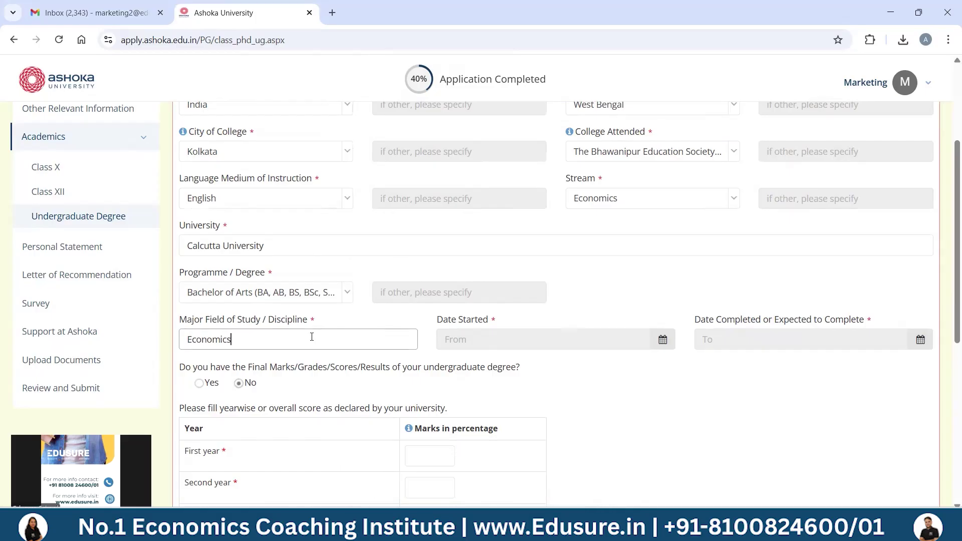
{"action": "key", "text": "Tab"}
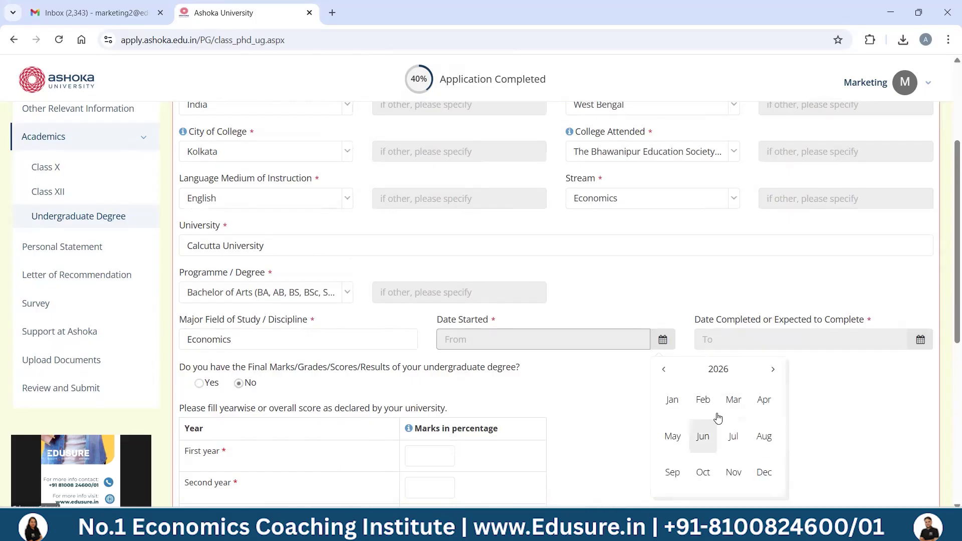
- Set the degree dates from Jul-2022 to Jun-2026
{"action": "left_click", "coordinate": [718, 369]}
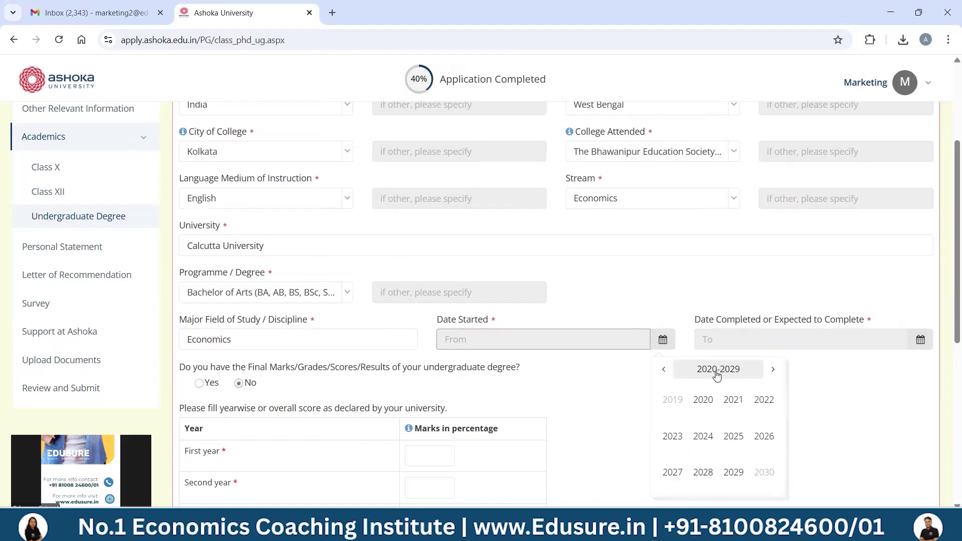
{"action": "left_click", "coordinate": [764, 400]}
{"action": "left_click", "coordinate": [733, 434]}
{"action": "left_click", "coordinate": [751, 341]}
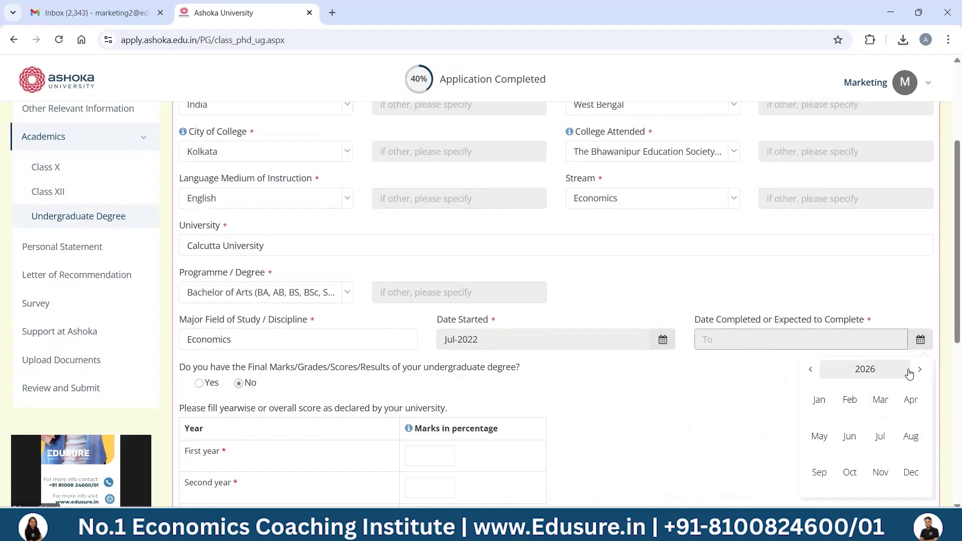
{"action": "left_click", "coordinate": [858, 438]}
- Enter yearly marks 60, 58 and 62, mark work experience Not Applicable, and save
{"action": "scroll", "coordinate": [948, 401], "scroll_direction": "down", "scroll_amount": 5}
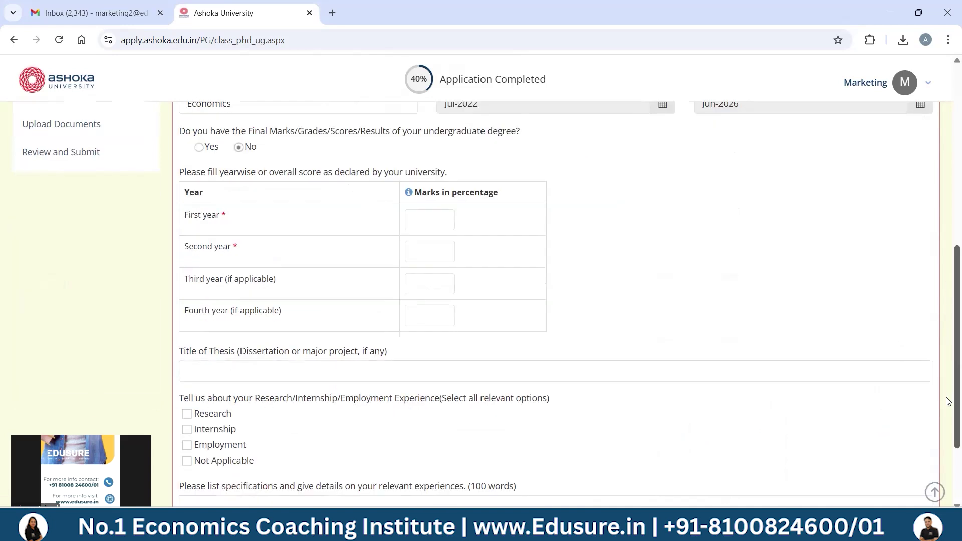
{"action": "left_click", "coordinate": [425, 225]}
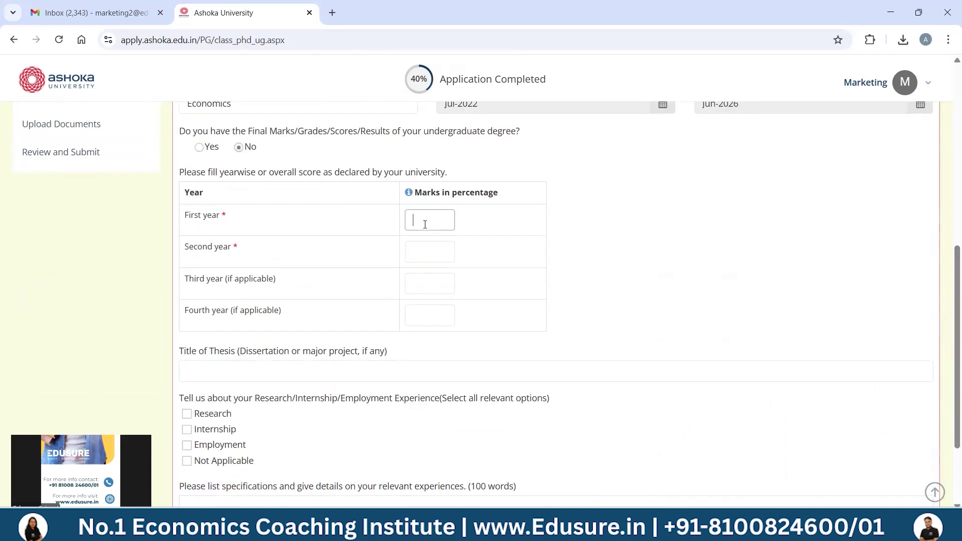
{"action": "type", "text": "60"}
{"action": "key", "text": "Tab"}
{"action": "type", "text": "58"}
{"action": "key", "text": "Tab"}
{"action": "type", "text": "62"}
{"action": "scroll", "coordinate": [948, 381], "scroll_direction": "down", "scroll_amount": 3}
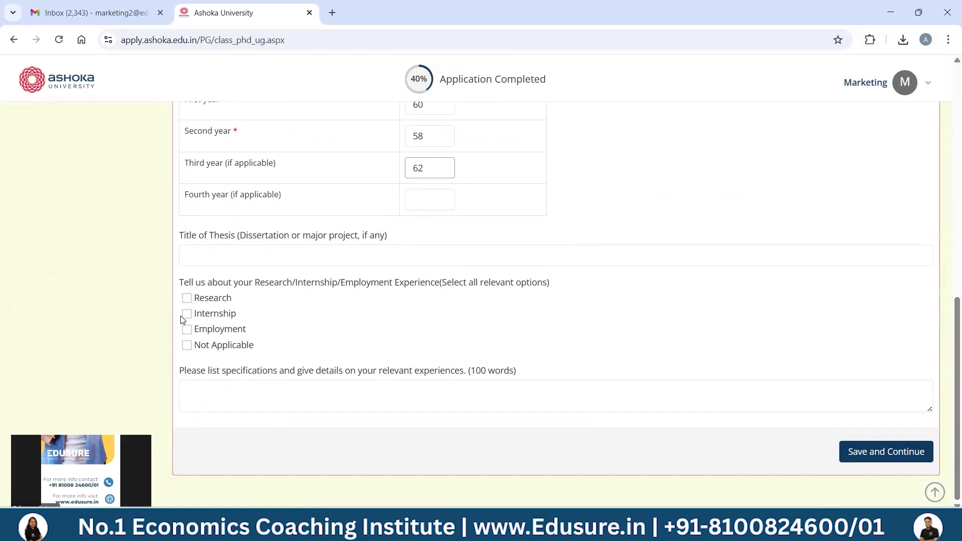
{"action": "left_click", "coordinate": [186, 346]}
{"action": "left_click", "coordinate": [871, 458]}
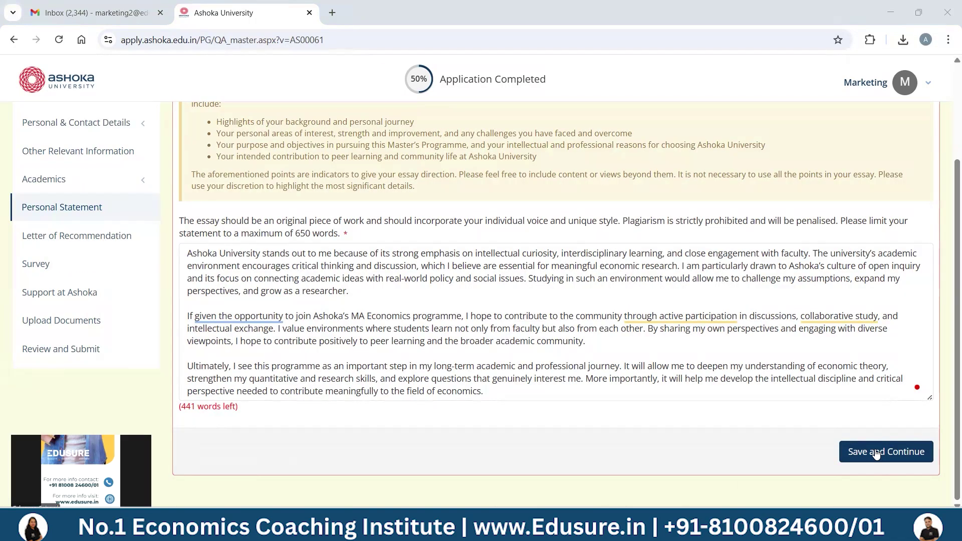
- Save the personal statement, then skip the recommender details to reach the Survey
{"action": "left_click", "coordinate": [874, 452]}
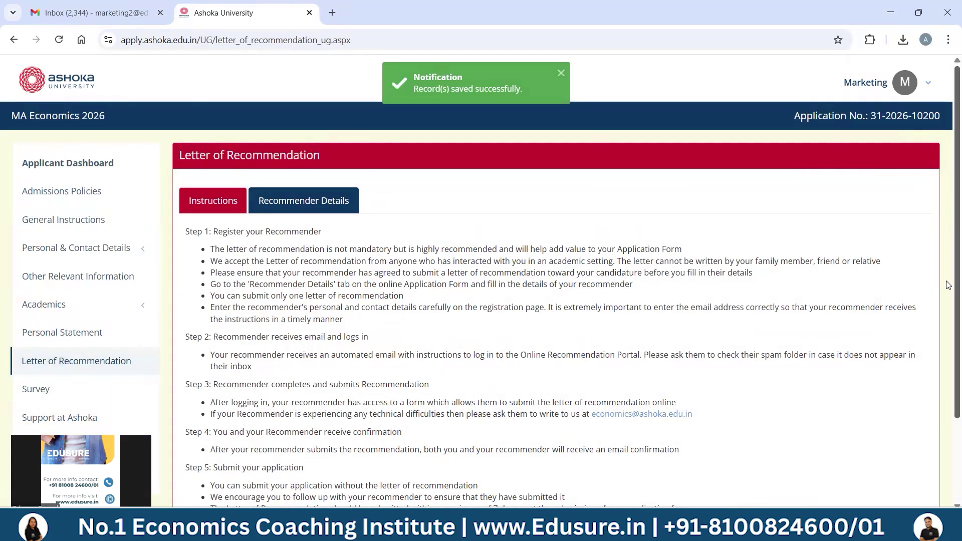
{"action": "scroll", "coordinate": [948, 285], "scroll_direction": "down", "scroll_amount": 3}
{"action": "left_click", "coordinate": [909, 455]}
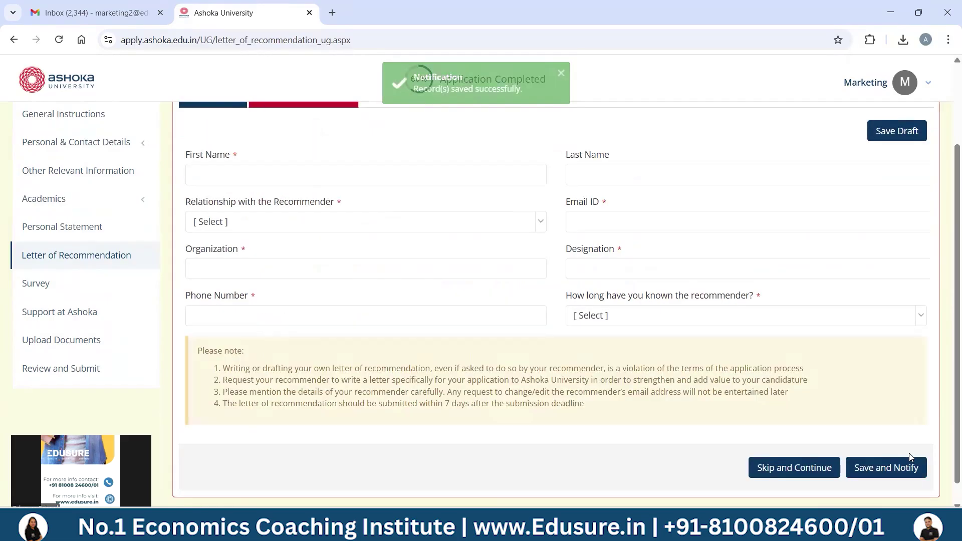
{"action": "scroll", "coordinate": [949, 300], "scroll_direction": "up", "scroll_amount": 3}
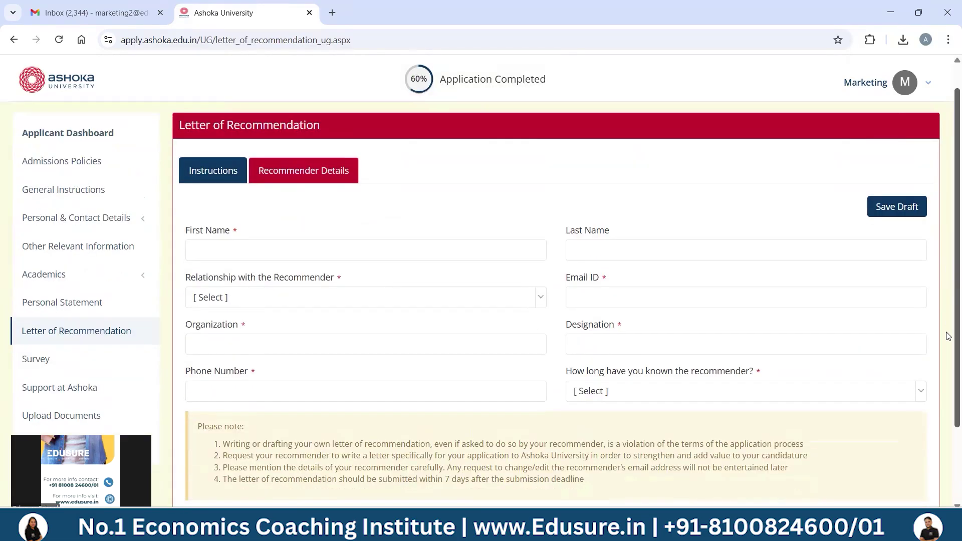
{"action": "scroll", "coordinate": [949, 336], "scroll_direction": "down", "scroll_amount": 2}
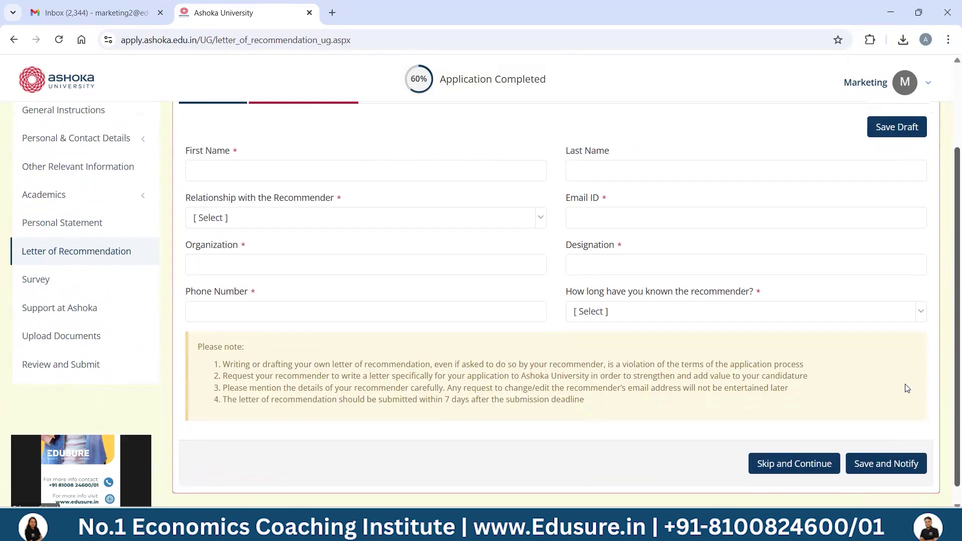
{"action": "left_click", "coordinate": [776, 465]}
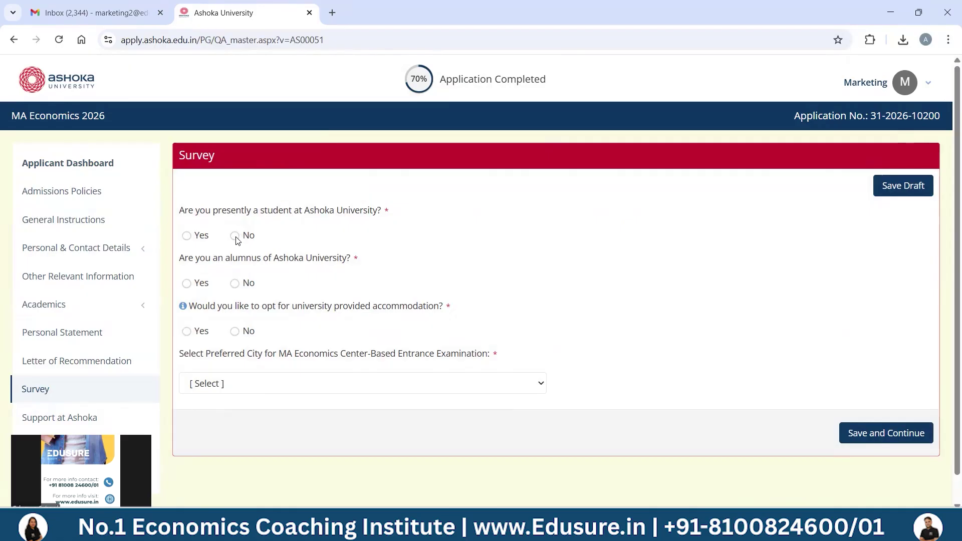
- Answer the survey: not an alumnus, accommodation Yes, exam city Kolkata, and save
{"action": "left_click", "coordinate": [234, 284]}
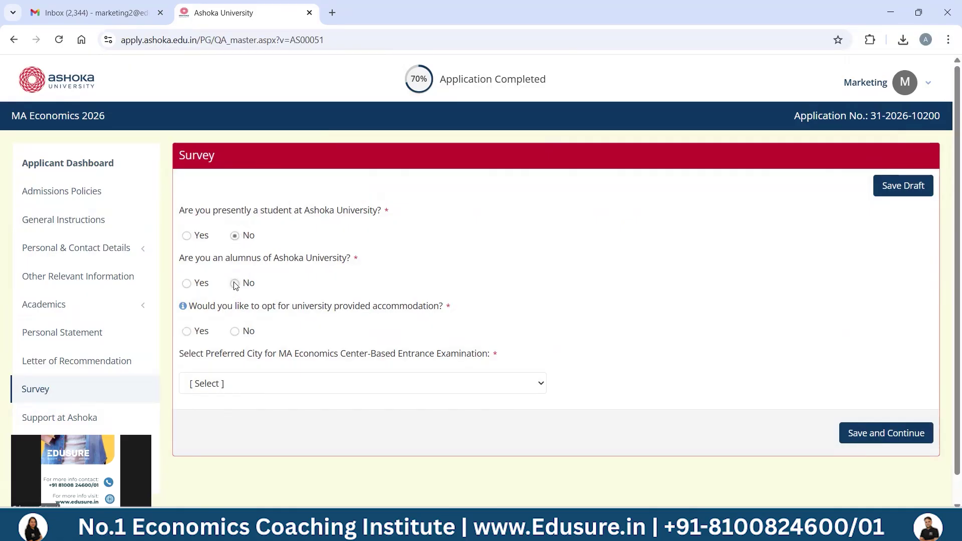
{"action": "left_click", "coordinate": [186, 333]}
{"action": "left_click", "coordinate": [219, 388]}
{"action": "left_click", "coordinate": [224, 228]}
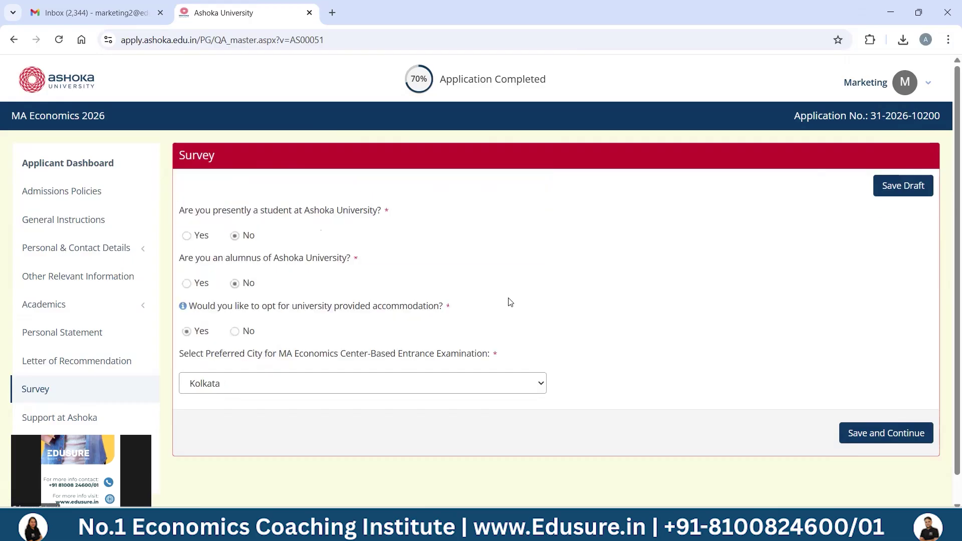
{"action": "left_click", "coordinate": [910, 433]}
- Mark special support needs as Not Applicable and save the section
{"action": "left_click", "coordinate": [183, 249]}
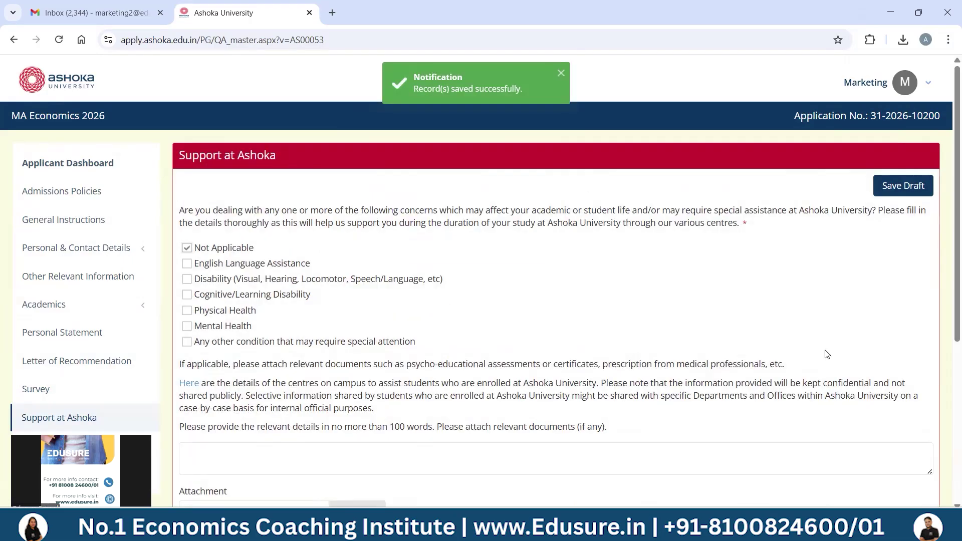
{"action": "scroll", "coordinate": [948, 395], "scroll_direction": "down", "scroll_amount": 1}
{"action": "scroll", "coordinate": [948, 394], "scroll_direction": "down", "scroll_amount": 5}
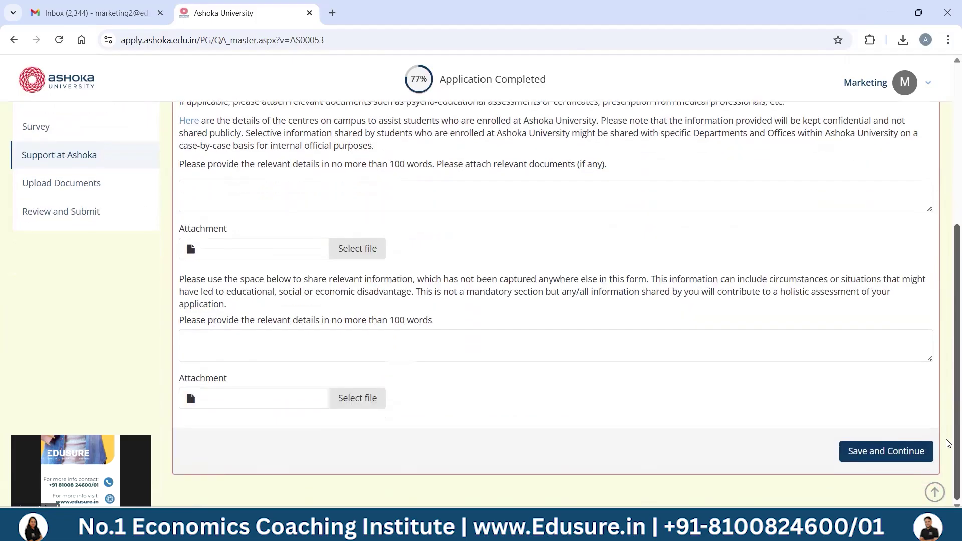
{"action": "left_click", "coordinate": [881, 449]}
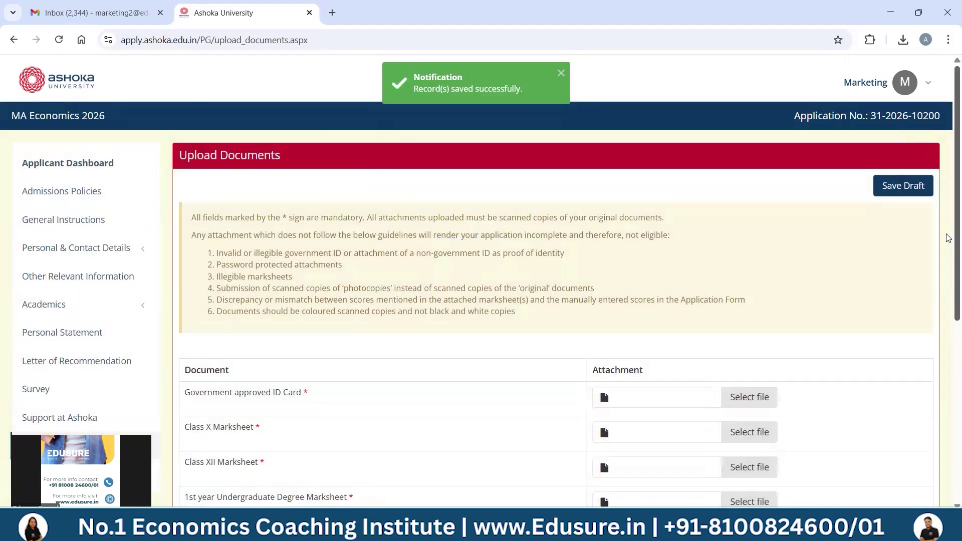
- Attach a file as the ID card document and save the uploads
{"action": "scroll", "coordinate": [948, 311], "scroll_direction": "down", "scroll_amount": 1}
{"action": "scroll", "coordinate": [949, 312], "scroll_direction": "down", "scroll_amount": 4}
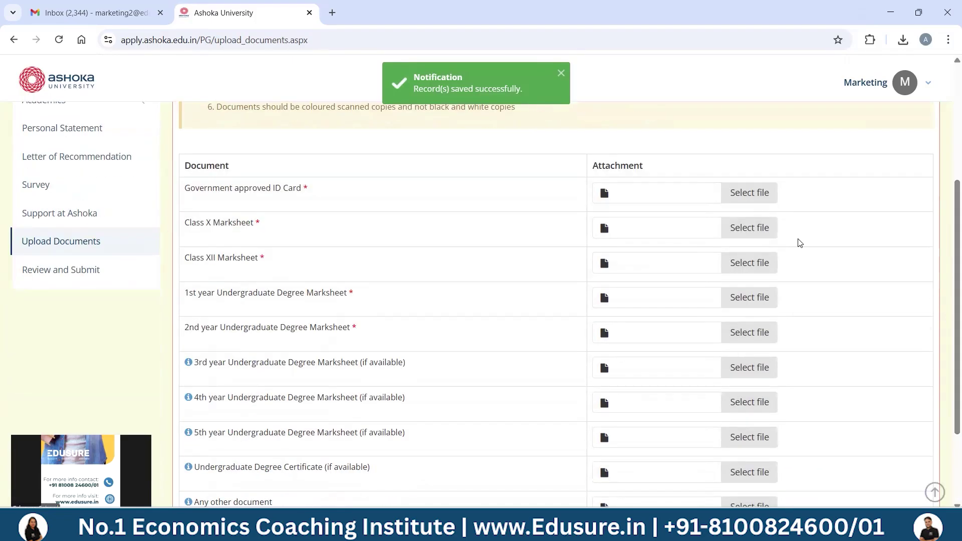
{"action": "left_click", "coordinate": [747, 193]}
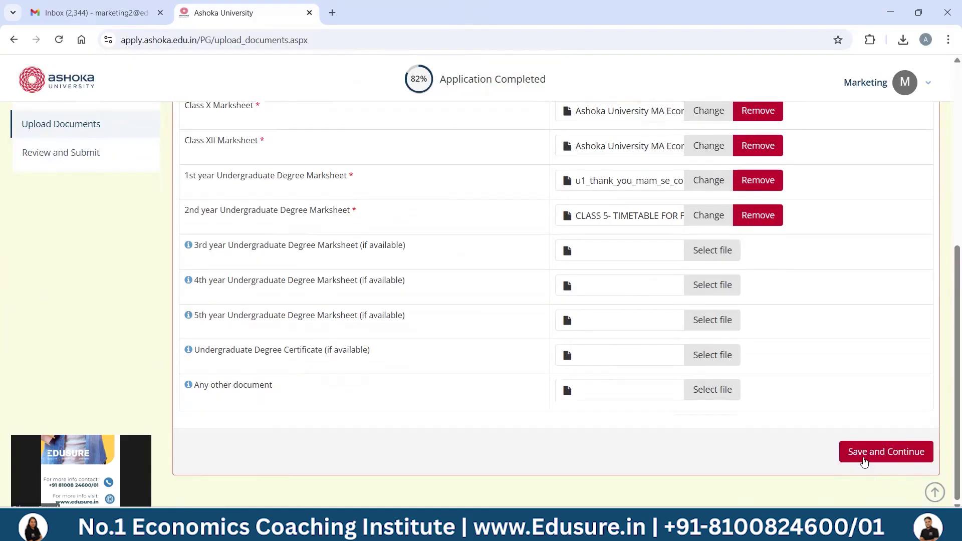
{"action": "left_click", "coordinate": [864, 462]}
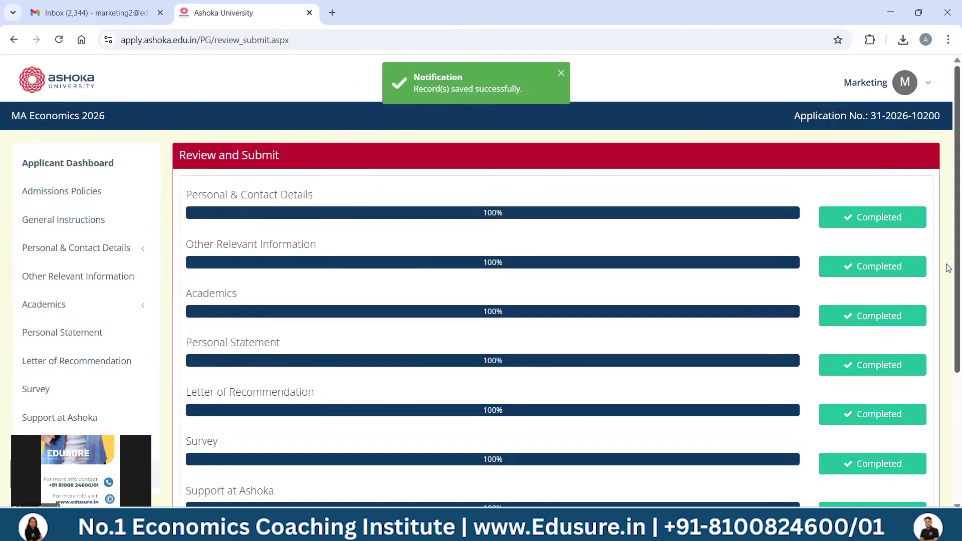
{"action": "scroll", "coordinate": [947, 281], "scroll_direction": "down", "scroll_amount": 5}
- Certify all statements are correct and confirm submission of the MA Economics application
{"action": "left_click", "coordinate": [193, 407]}
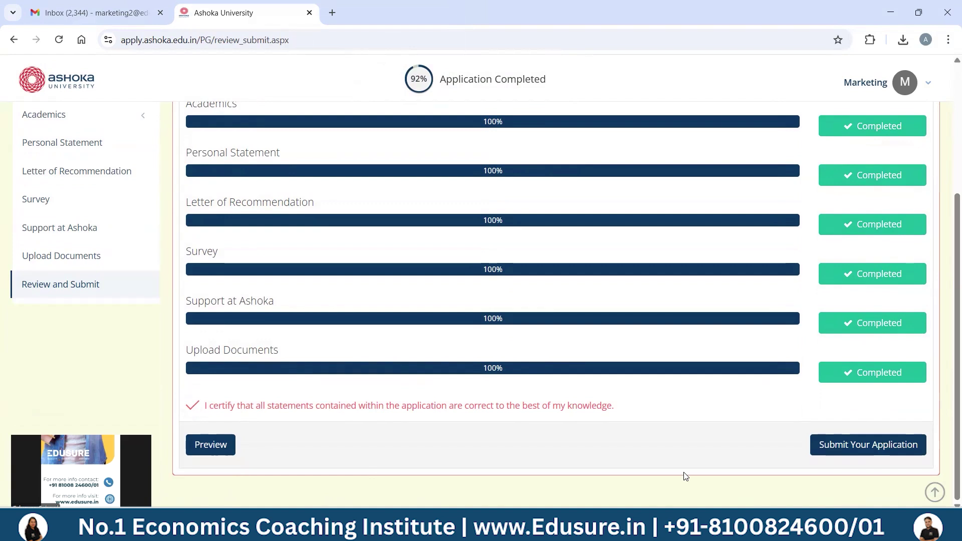
{"action": "left_click", "coordinate": [845, 451]}
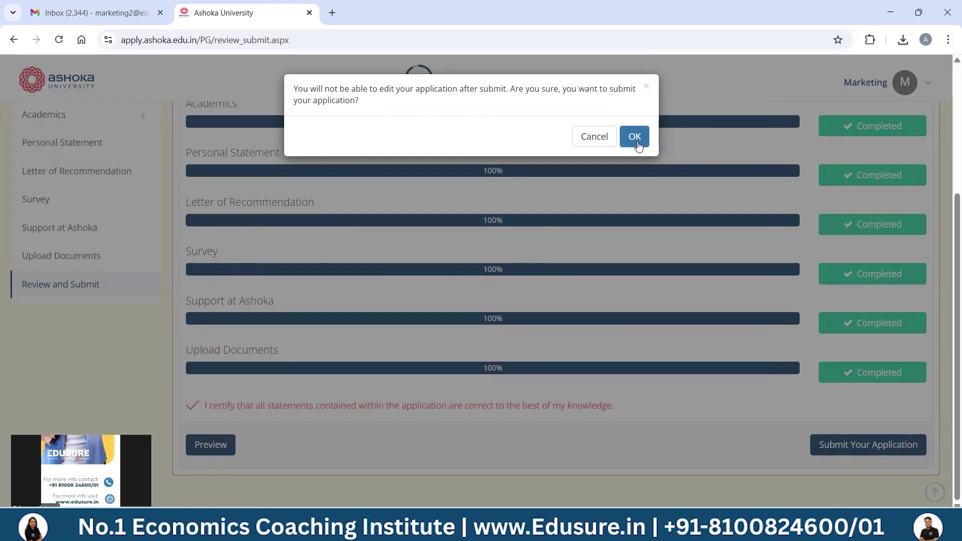
{"action": "left_click", "coordinate": [635, 136]}
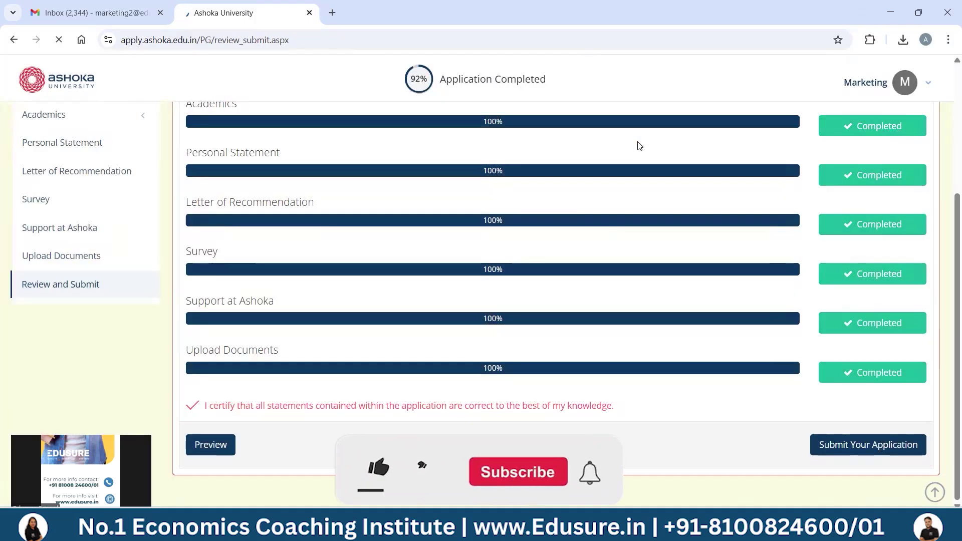